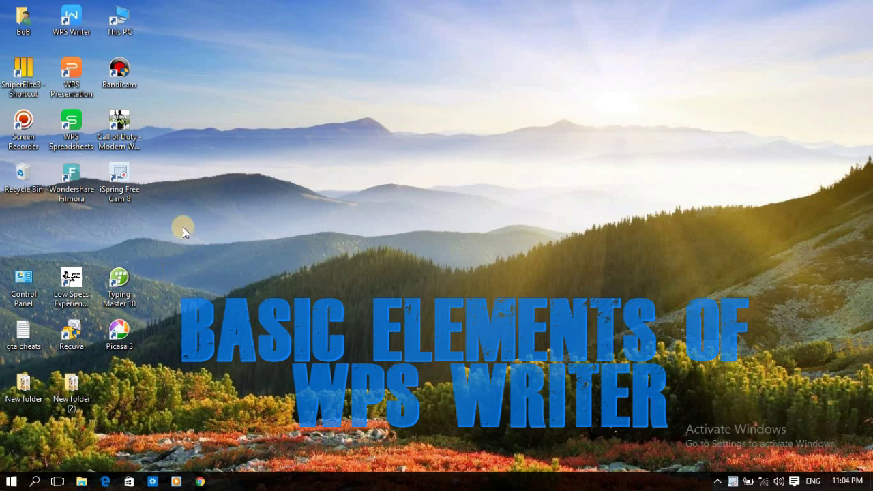
Step: Launch WPS Writer and create blank Document1, closing the My WPS page and the new-document pane
{"action": "double_click", "coordinate": [80, 31]}
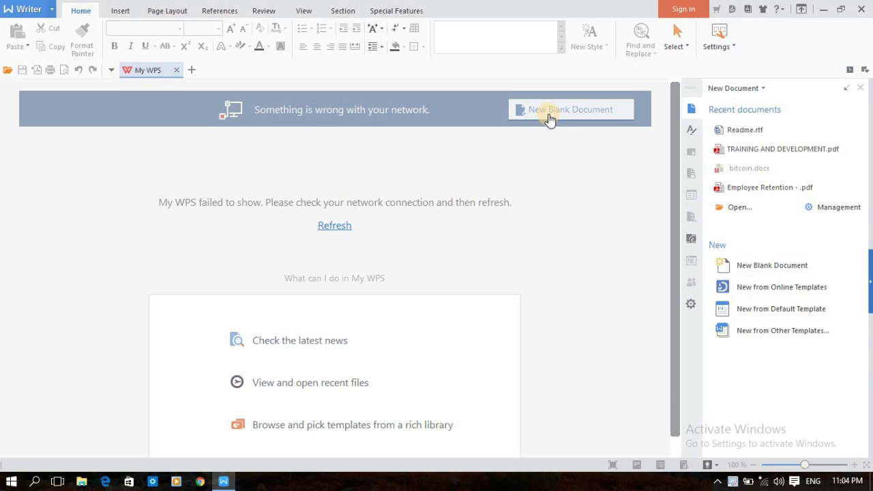
{"action": "left_click", "coordinate": [549, 118]}
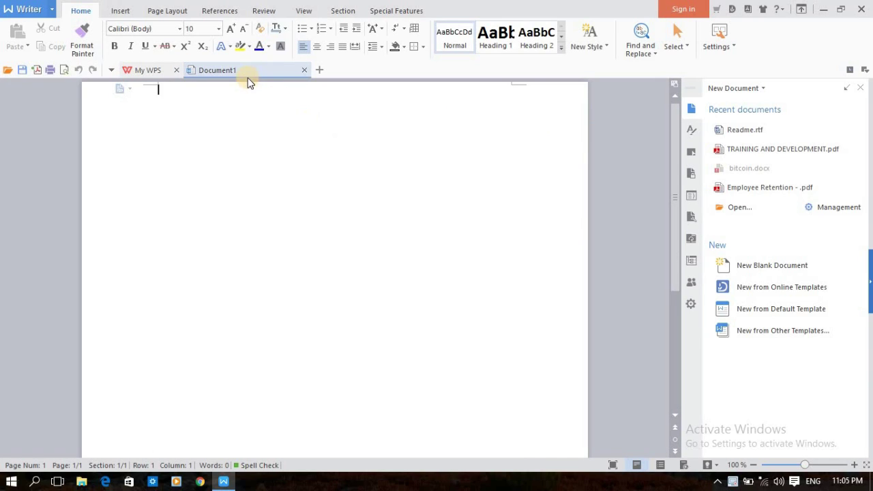
{"action": "left_click", "coordinate": [176, 71]}
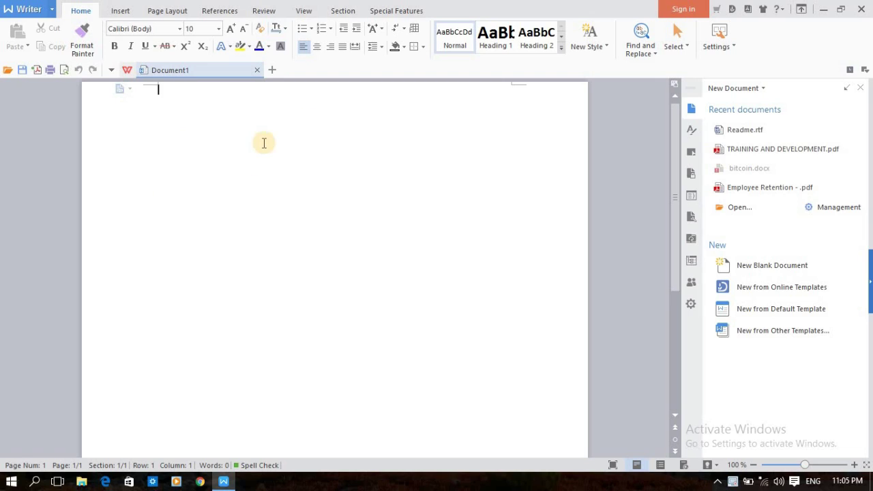
{"action": "left_click", "coordinate": [862, 88]}
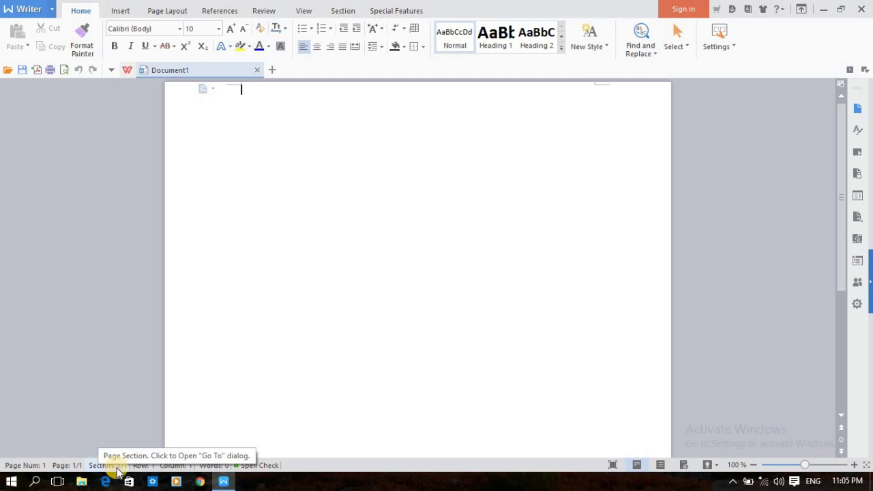
{"action": "left_click", "coordinate": [21, 467]}
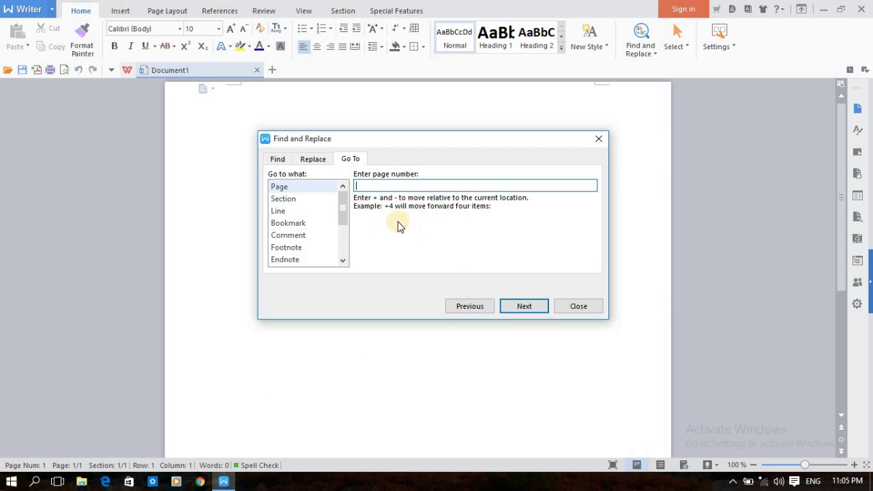
{"action": "left_click", "coordinate": [318, 163]}
{"action": "left_click", "coordinate": [278, 160]}
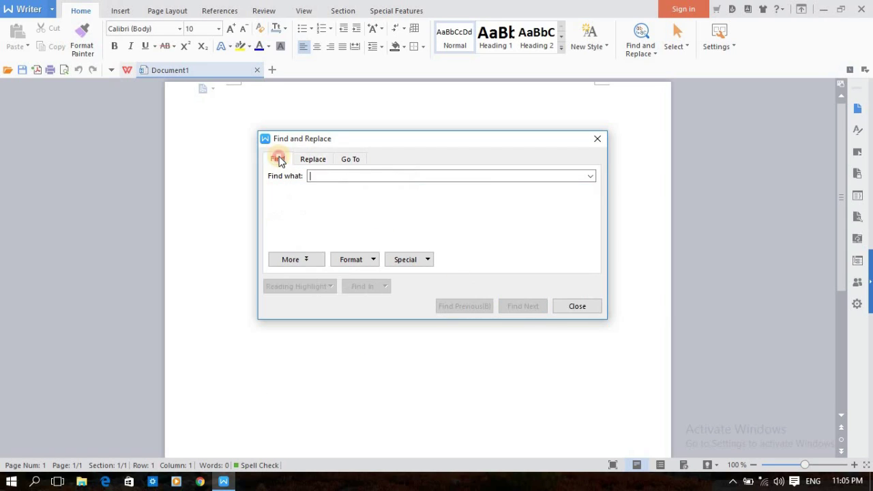
{"action": "left_click", "coordinate": [318, 162]}
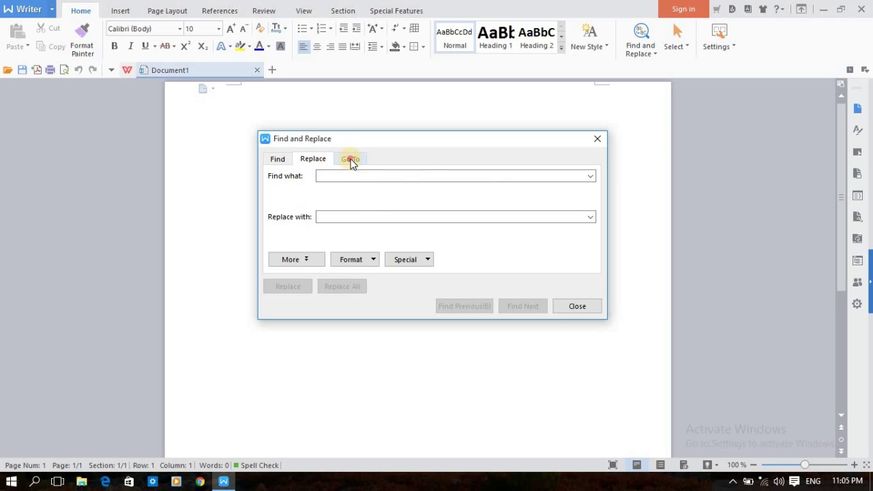
{"action": "left_click", "coordinate": [350, 160]}
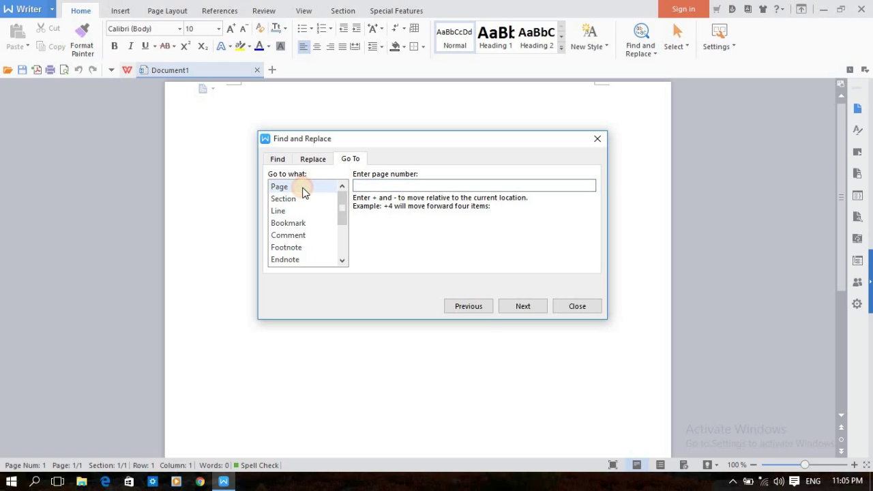
{"action": "left_click", "coordinate": [403, 184]}
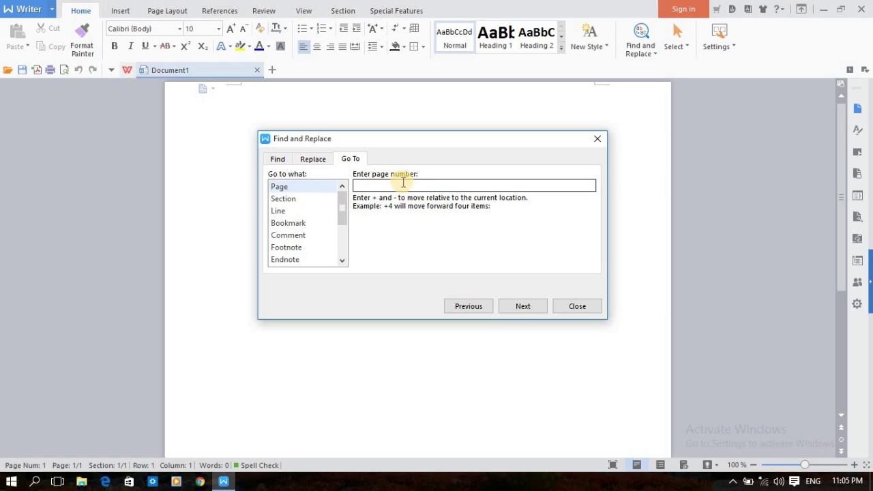
{"action": "type", "text": "s"}
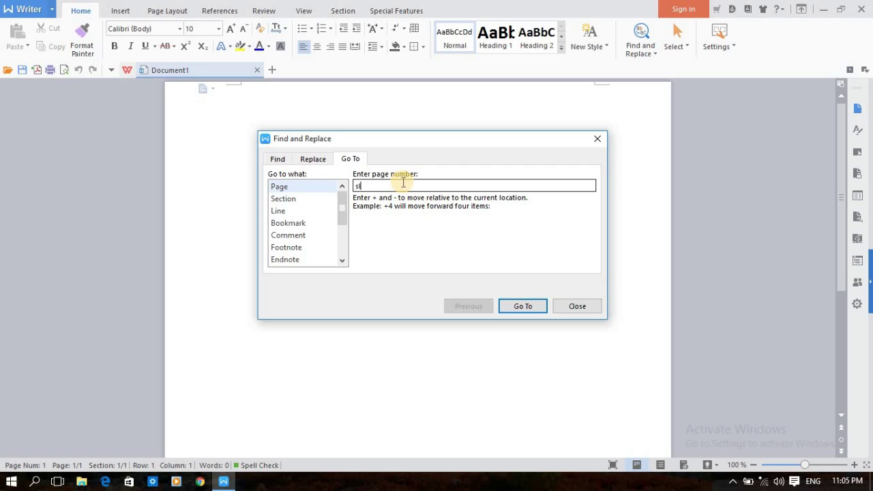
{"action": "key", "text": "BackSpace"}
{"action": "key", "text": "BackSpace"}
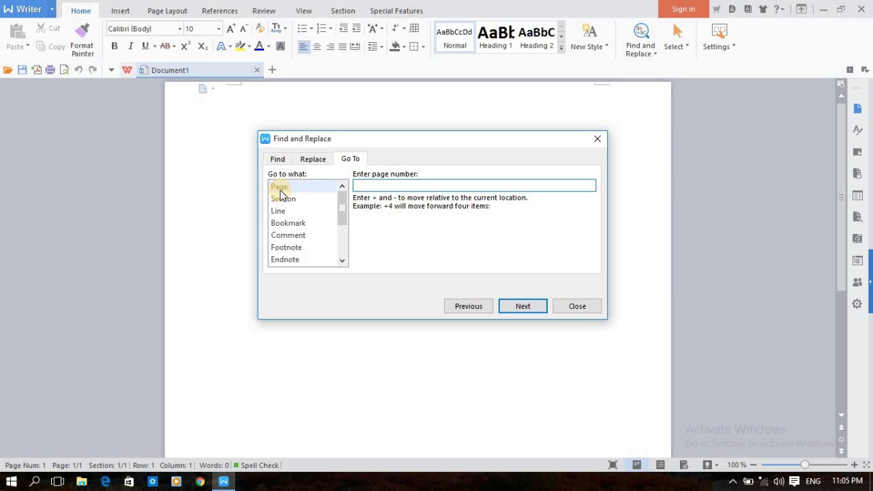
{"action": "left_click", "coordinate": [283, 200]}
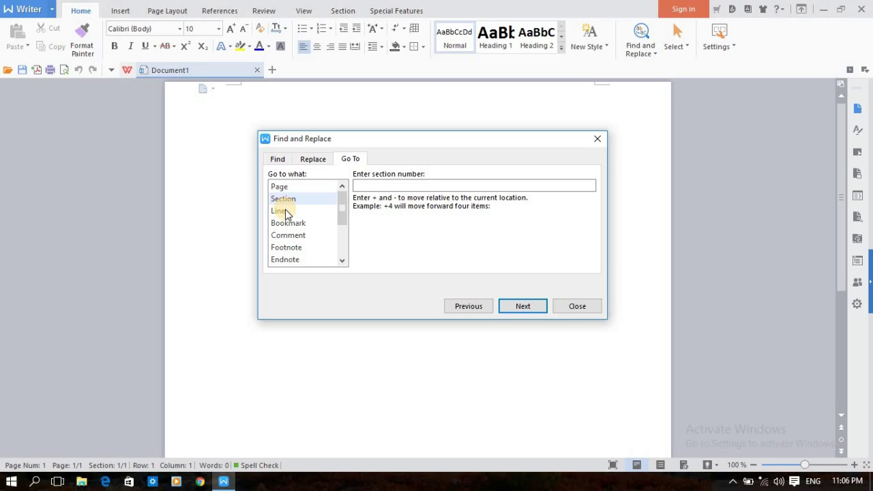
{"action": "left_click", "coordinate": [287, 213]}
{"action": "left_click", "coordinate": [289, 224]}
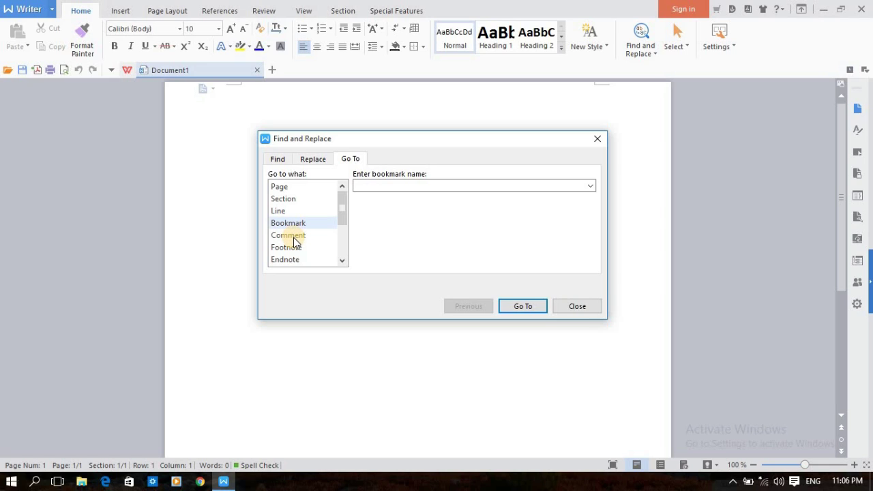
{"action": "left_click", "coordinate": [294, 236]}
{"action": "left_click", "coordinate": [290, 247]}
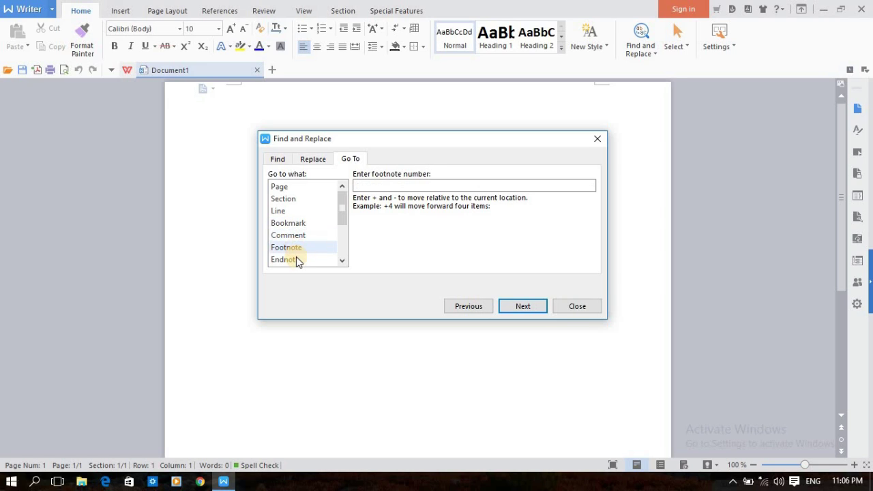
{"action": "left_click", "coordinate": [297, 260]}
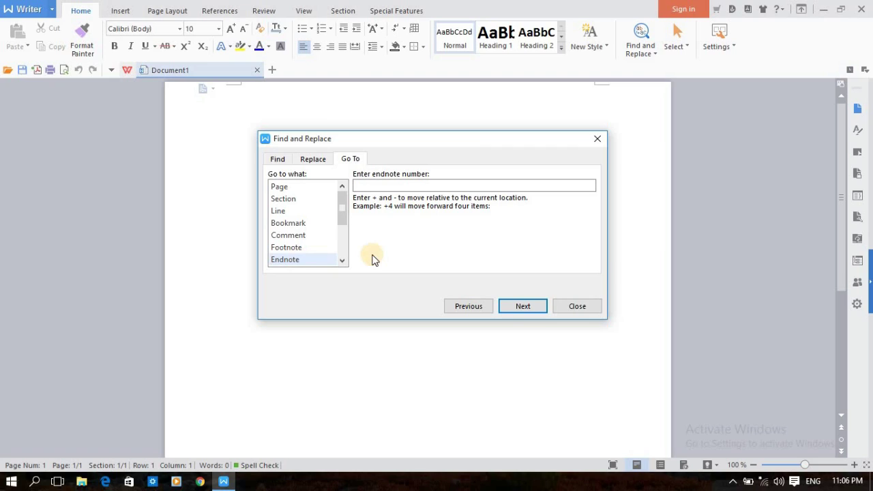
{"action": "left_click", "coordinate": [444, 185]}
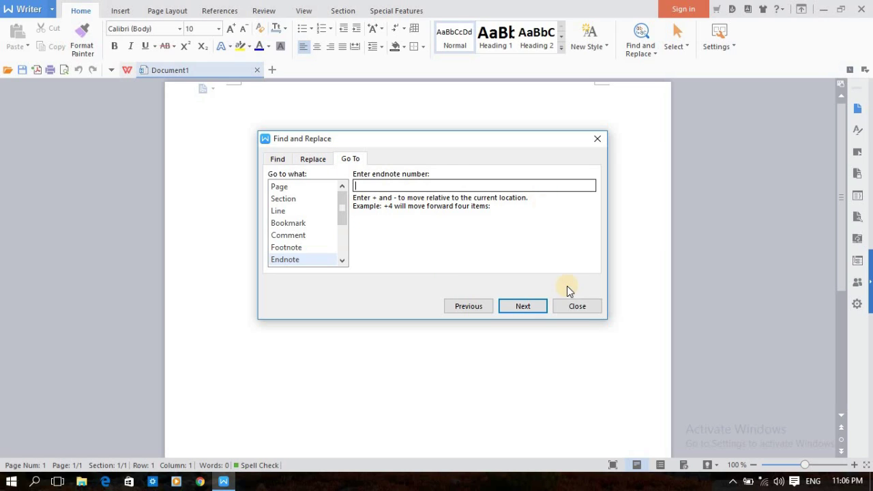
{"action": "left_click", "coordinate": [577, 306]}
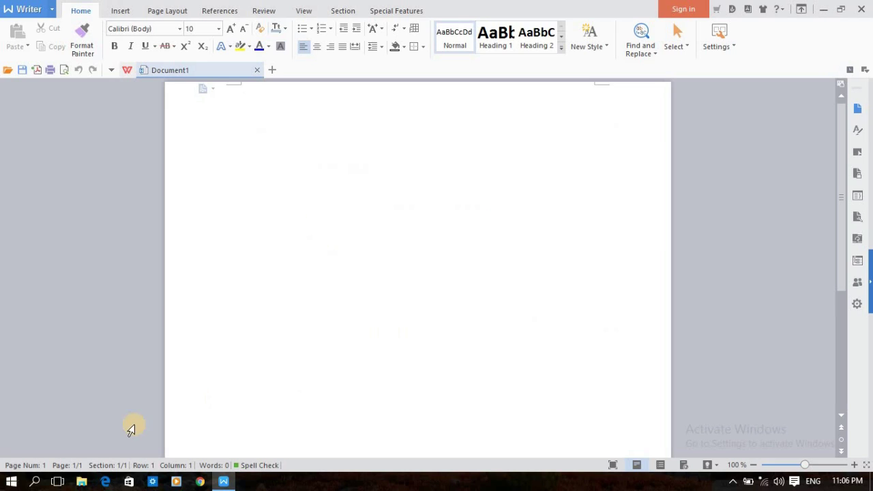
{"action": "left_click", "coordinate": [64, 465]}
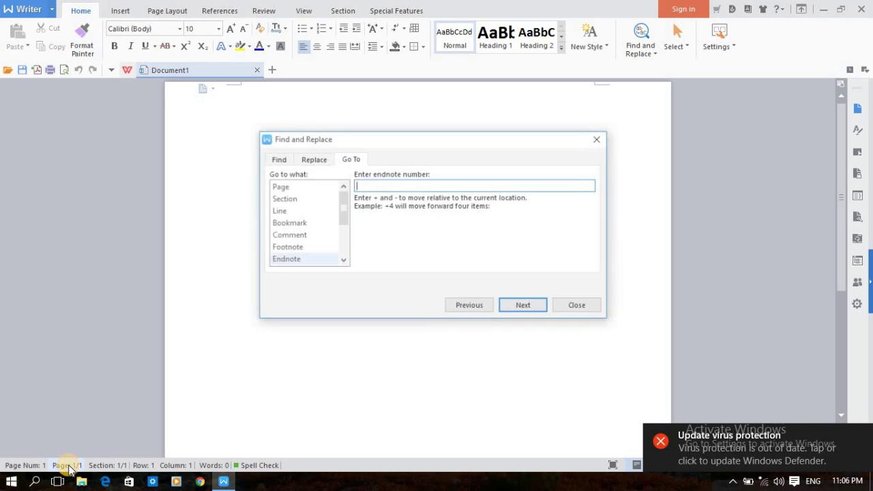
{"action": "left_click", "coordinate": [599, 138]}
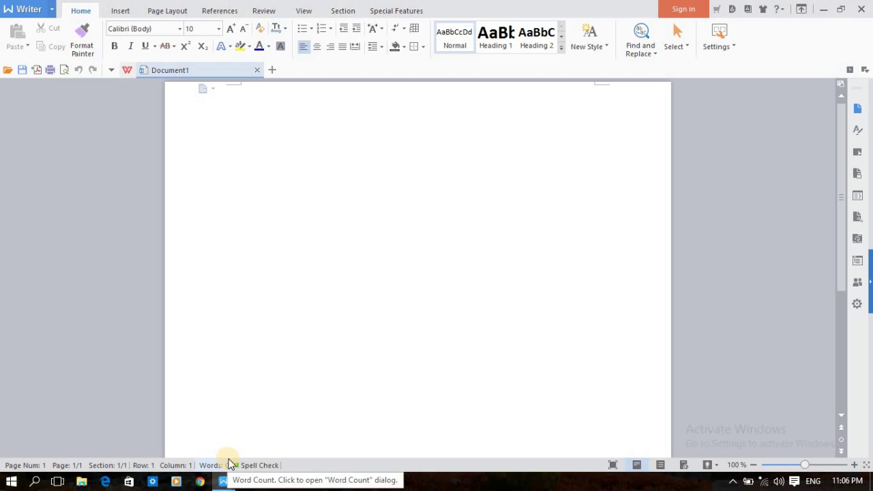
{"action": "left_click", "coordinate": [250, 466]}
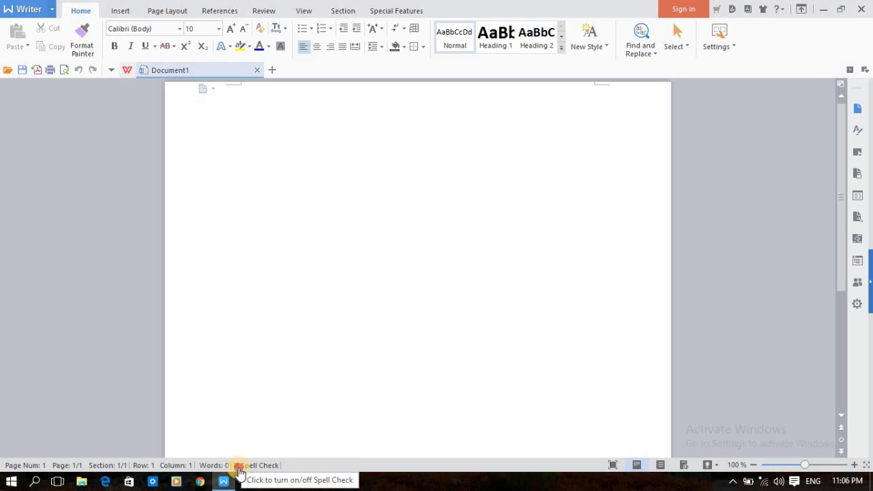
{"action": "left_click", "coordinate": [238, 467]}
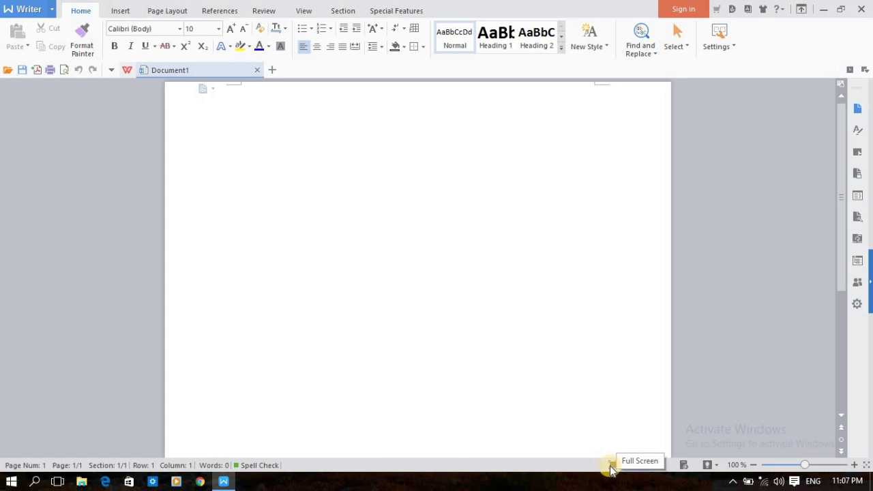
Step: Try full-screen, Print Layout and Outline views, then close Outline to return to the page view
{"action": "mouse_move", "coordinate": [610, 466]}
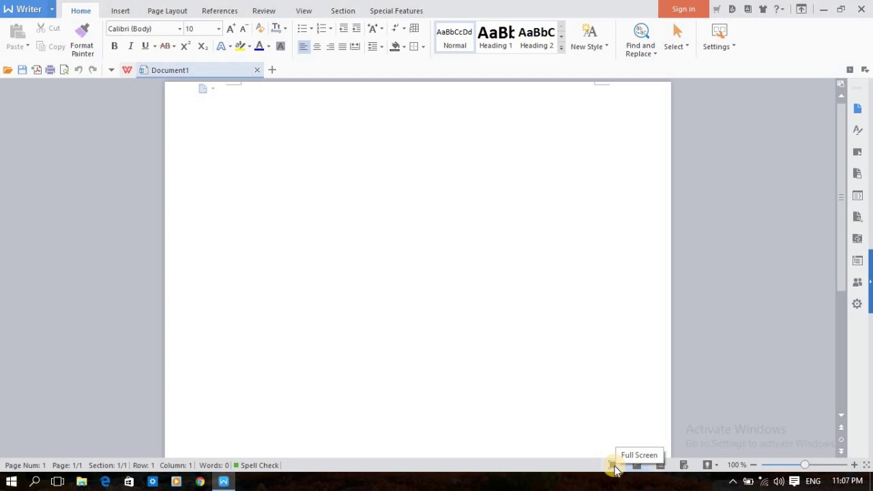
{"action": "left_click", "coordinate": [613, 465]}
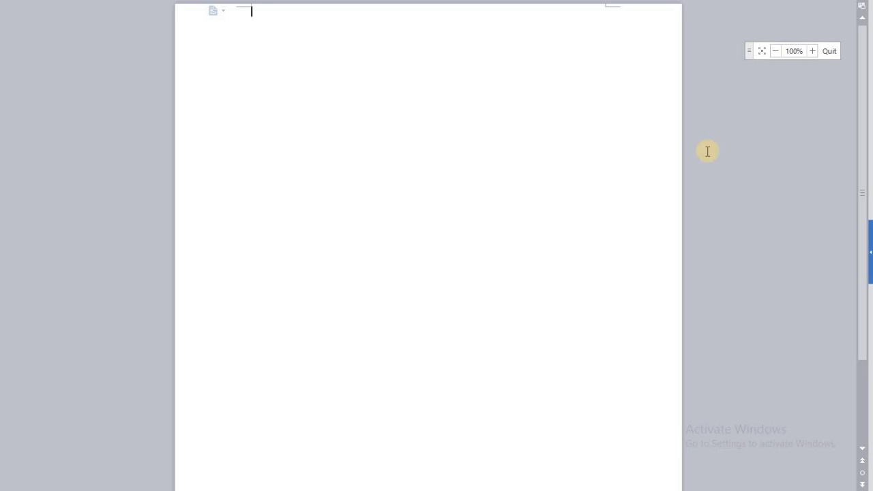
{"action": "left_click", "coordinate": [833, 52]}
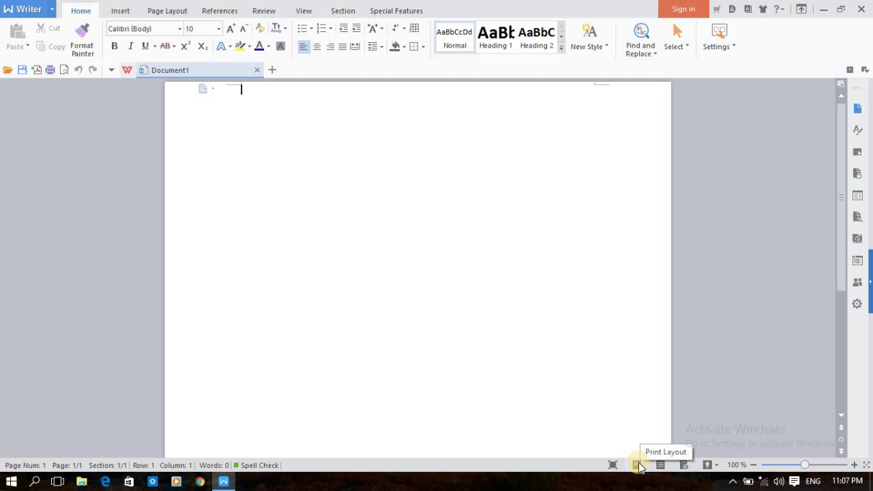
{"action": "left_click", "coordinate": [638, 465]}
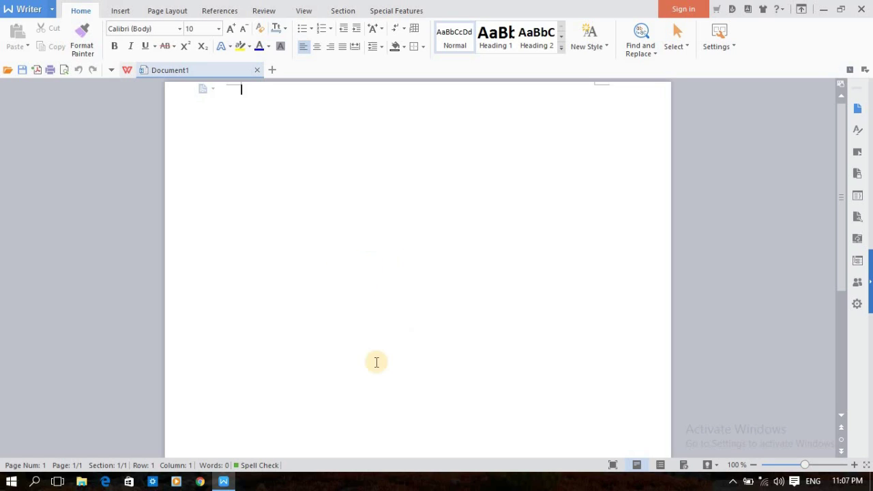
{"action": "left_click", "coordinate": [661, 466]}
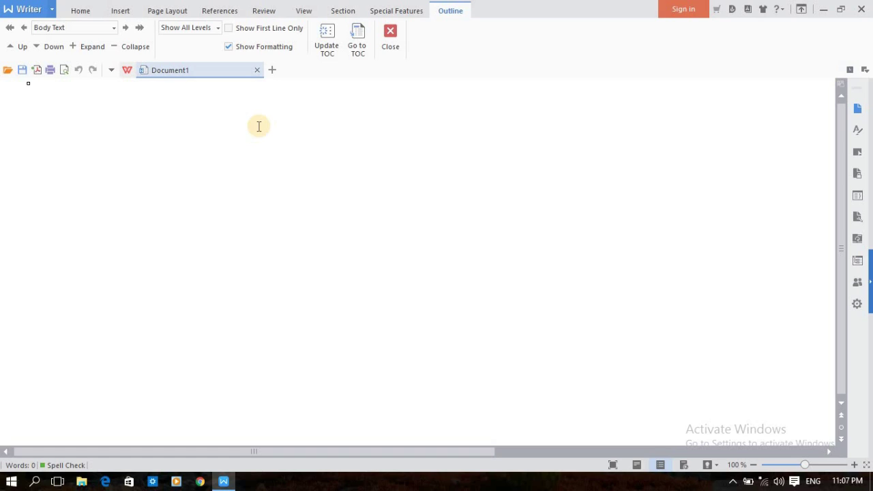
{"action": "left_click", "coordinate": [392, 39]}
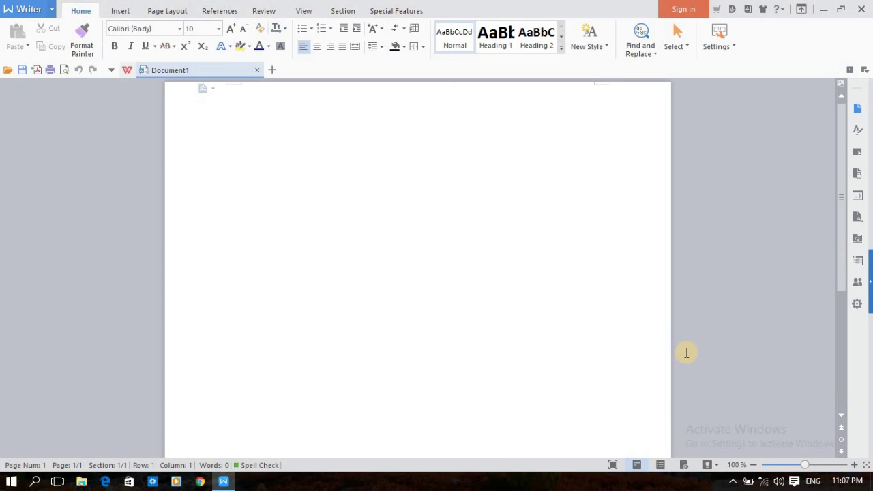
{"action": "left_click", "coordinate": [684, 466]}
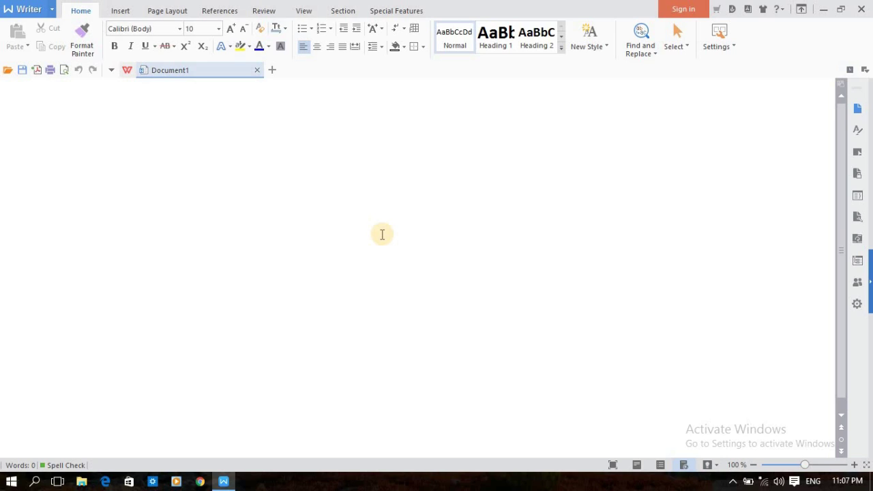
{"action": "left_click", "coordinate": [635, 465]}
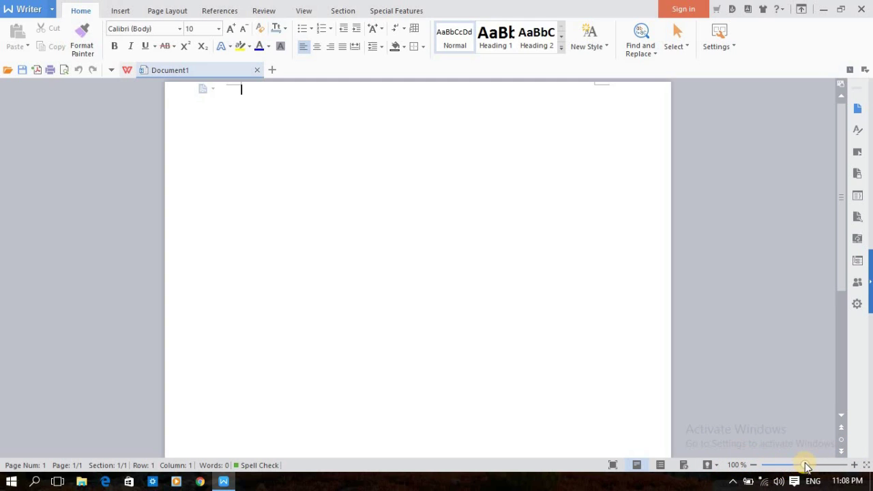
{"action": "left_click_drag", "start_coordinate": [807, 467], "coordinate": [808, 468]}
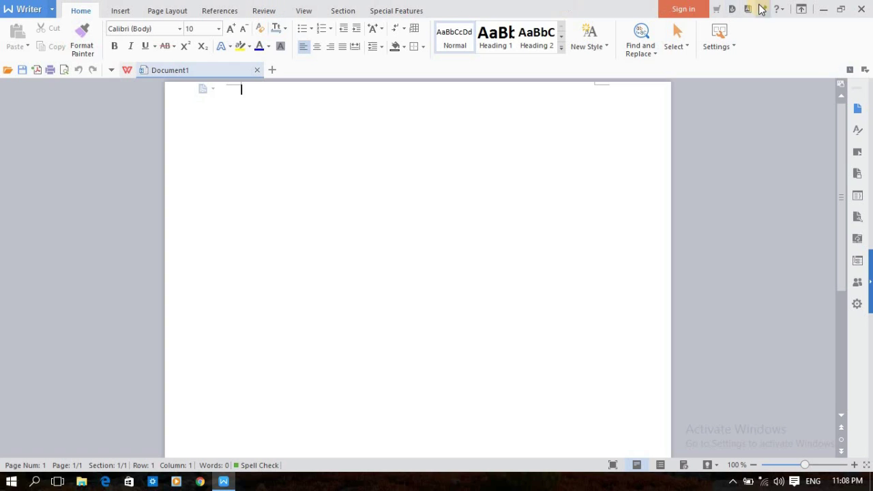
{"action": "left_click", "coordinate": [119, 11]}
{"action": "left_click", "coordinate": [168, 13]}
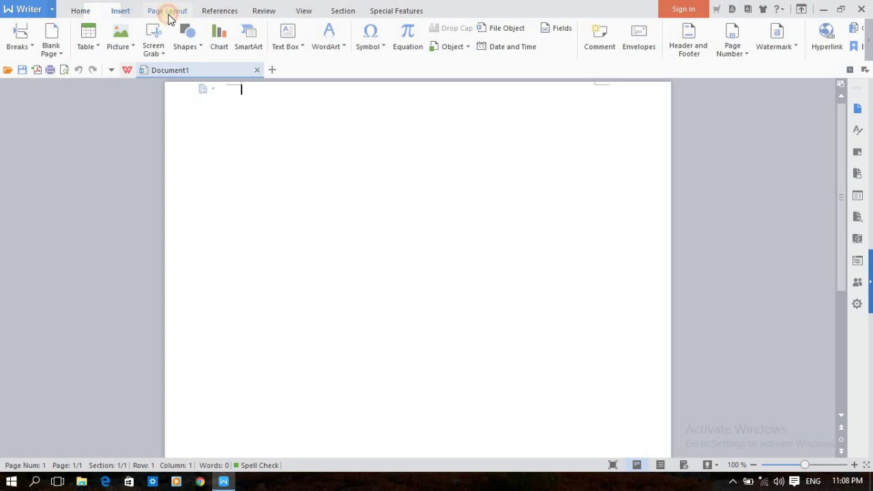
{"action": "left_click", "coordinate": [231, 13]}
{"action": "left_click", "coordinate": [256, 15]}
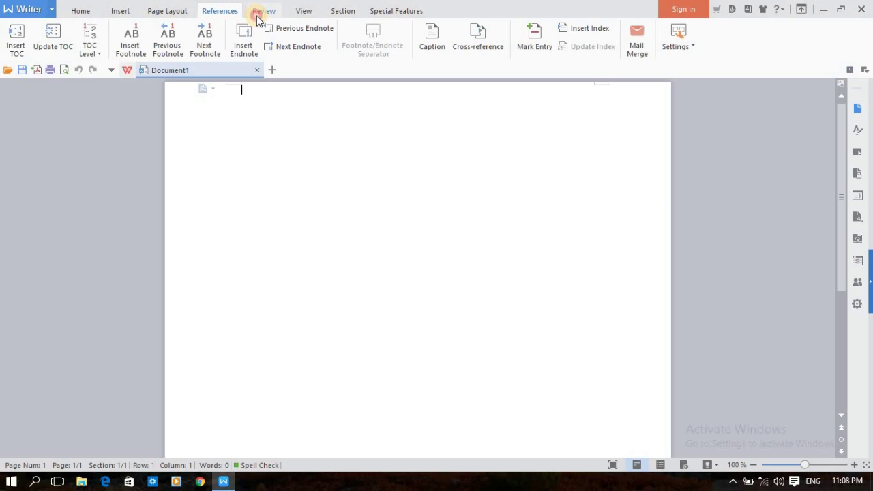
{"action": "left_click", "coordinate": [322, 13]}
{"action": "left_click", "coordinate": [349, 12]}
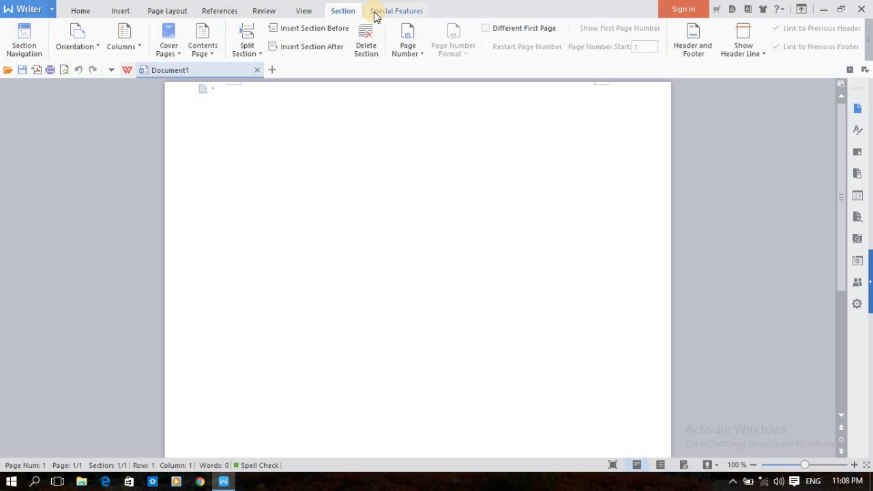
{"action": "left_click", "coordinate": [374, 14]}
{"action": "left_click", "coordinate": [84, 13]}
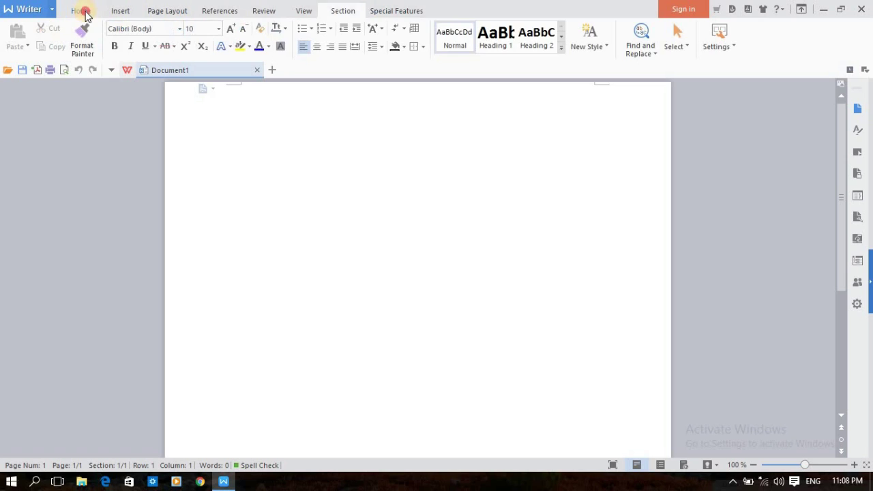
{"action": "left_click", "coordinate": [244, 175]}
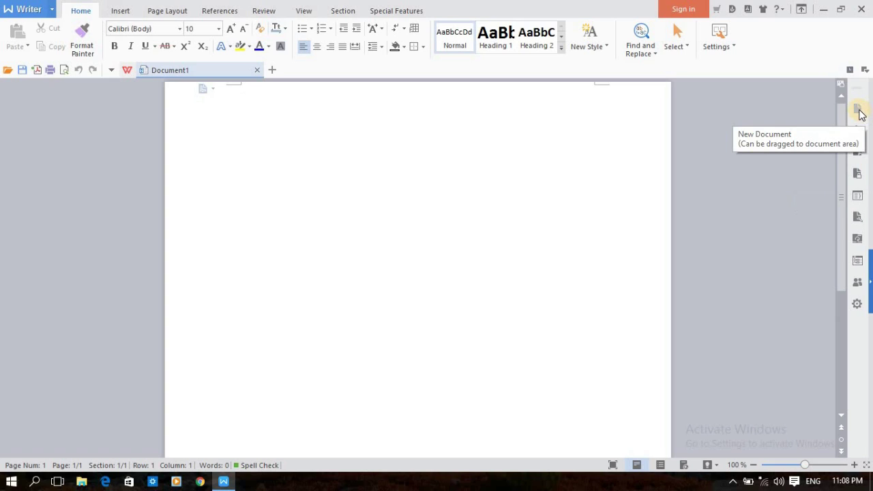
Step: Show the New Document task pane with recent files and template options
{"action": "left_click", "coordinate": [859, 111]}
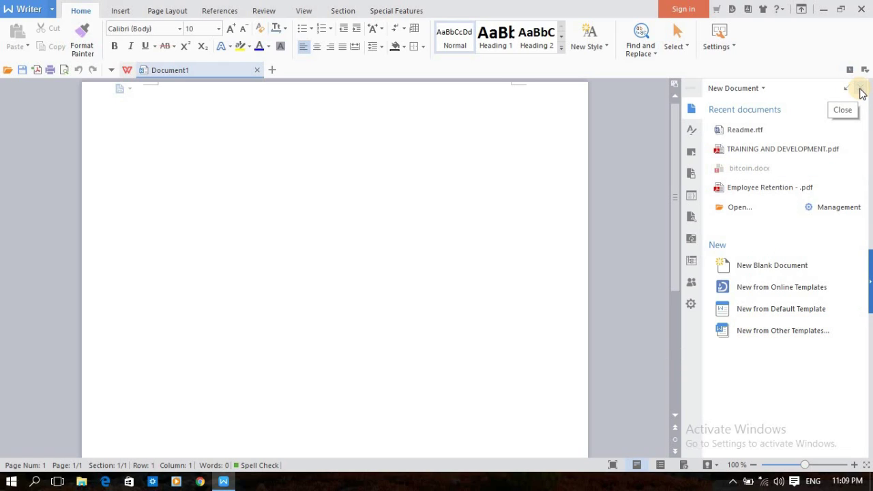
Step: Type 'sljfiwaejdskjafl' in Styles and Formatting, try Heading 3, 2 and 1, then revert to Normal
{"action": "left_click", "coordinate": [691, 132]}
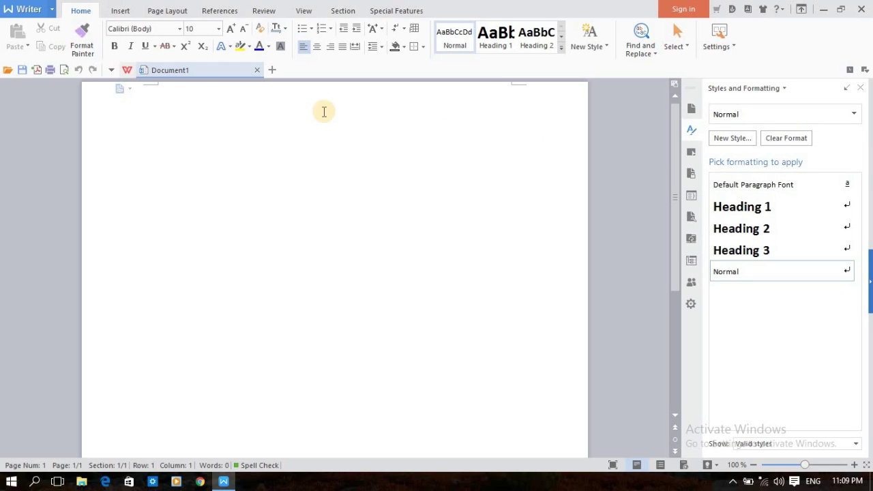
{"action": "type", "text": "sljfiwaej"}
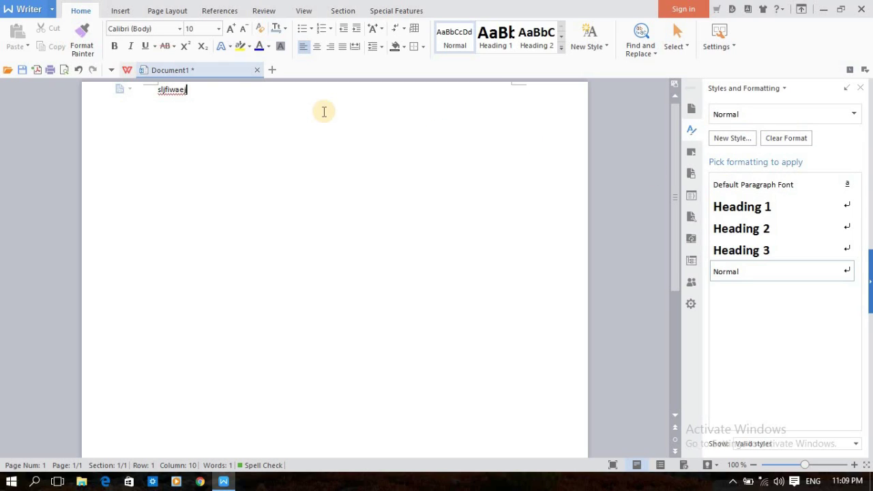
{"action": "type", "text": "dskjafl"}
{"action": "key", "text": "ctrl+a"}
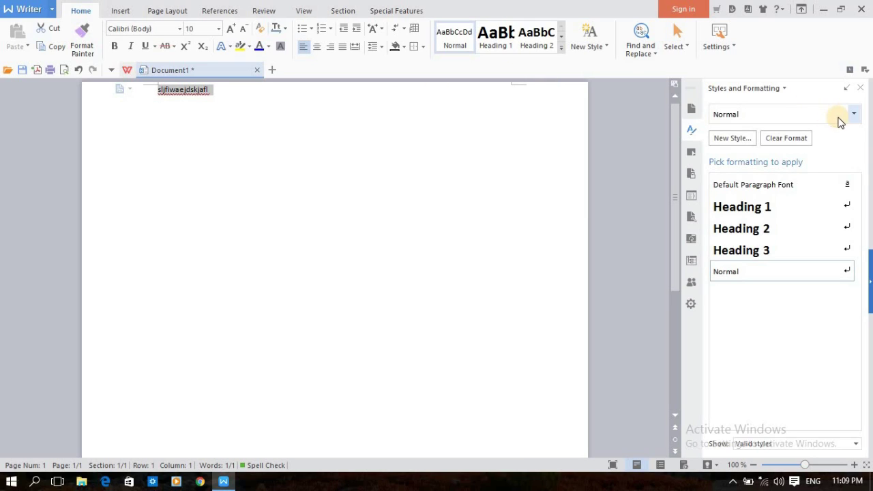
{"action": "left_click", "coordinate": [854, 114]}
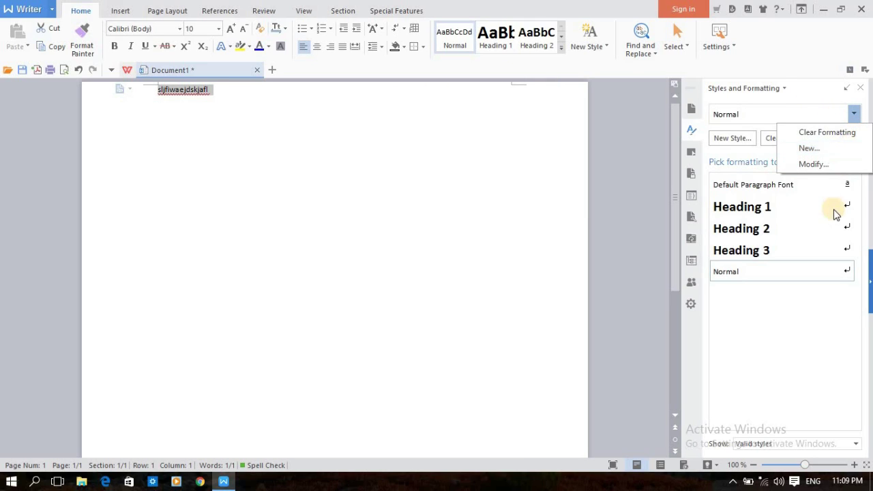
{"action": "left_click", "coordinate": [811, 252]}
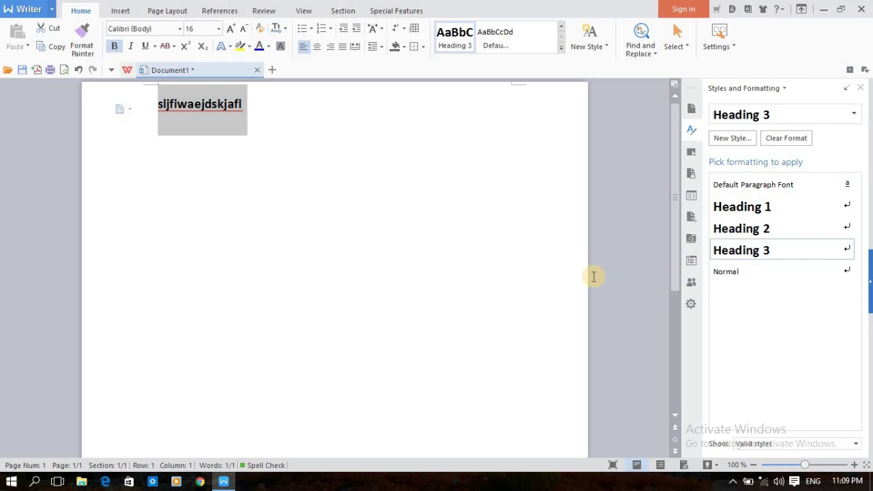
{"action": "left_click", "coordinate": [759, 232]}
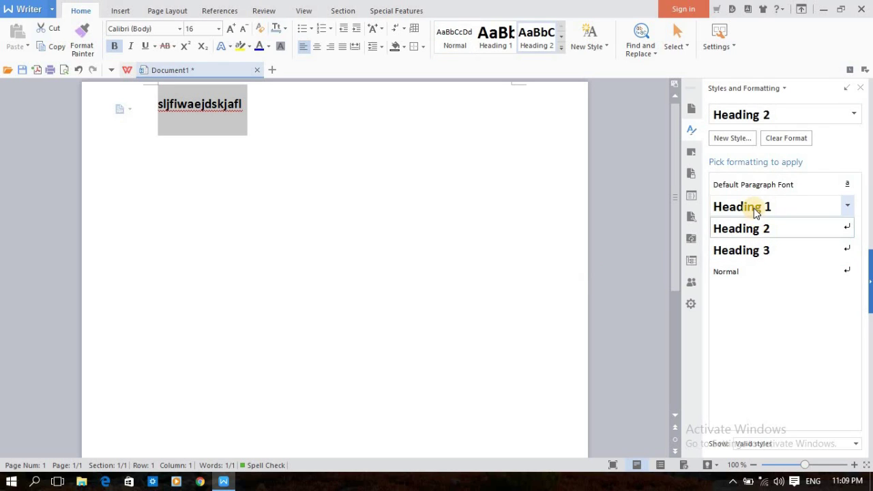
{"action": "left_click", "coordinate": [756, 208]}
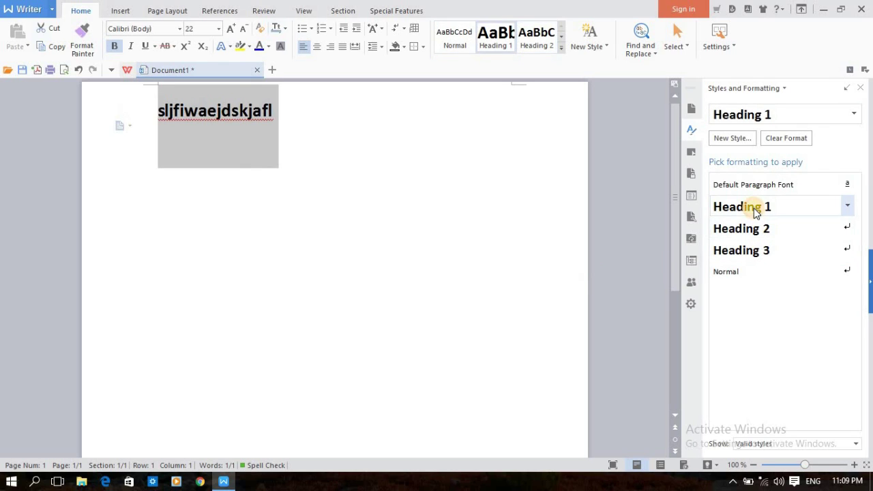
{"action": "left_click", "coordinate": [764, 271]}
{"action": "left_click", "coordinate": [467, 263]}
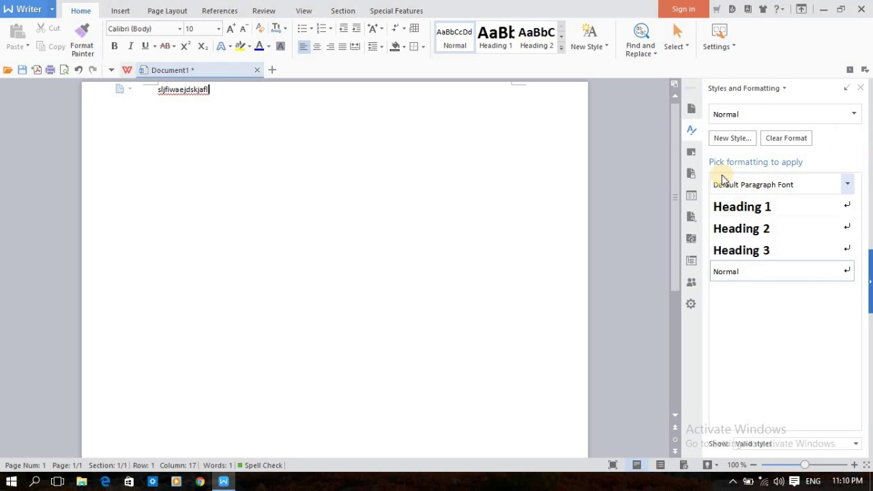
Step: Open Restrict Editing via the Selection Pane; toggle Limit formatting and protection on, then off
{"action": "left_click", "coordinate": [692, 154]}
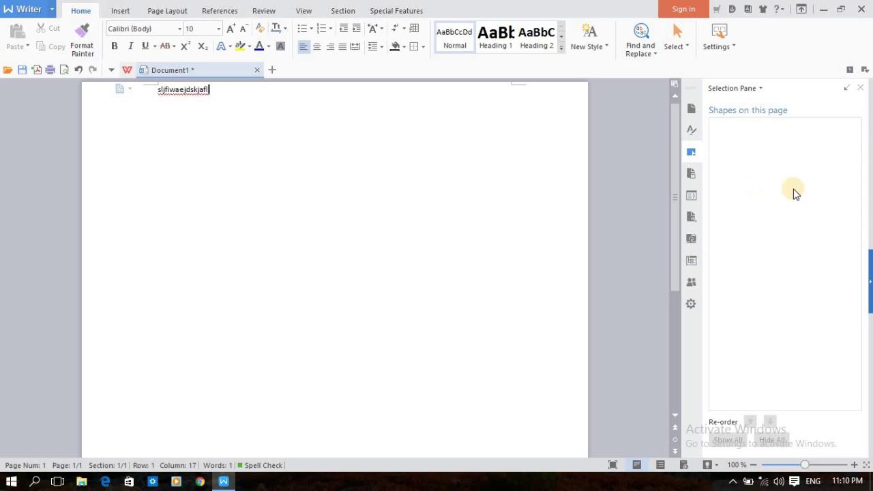
{"action": "left_click", "coordinate": [691, 175]}
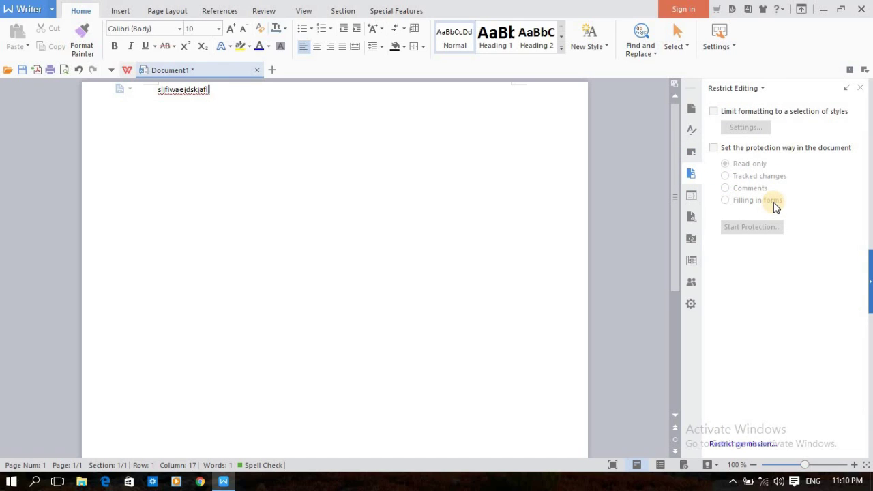
{"action": "left_click", "coordinate": [718, 110]}
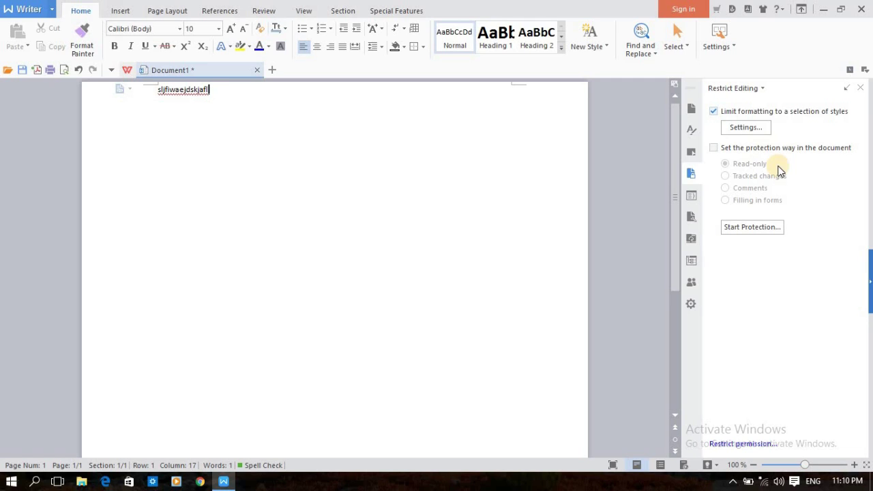
{"action": "left_click", "coordinate": [715, 147]}
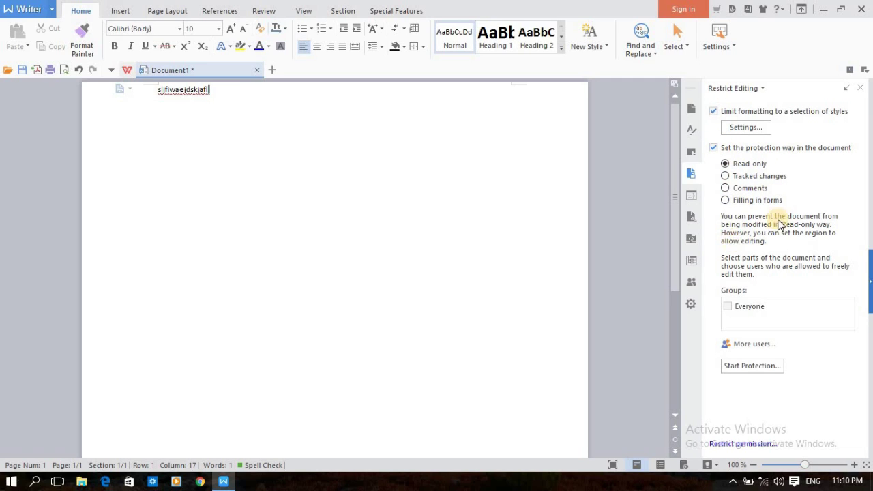
{"action": "left_click", "coordinate": [714, 148]}
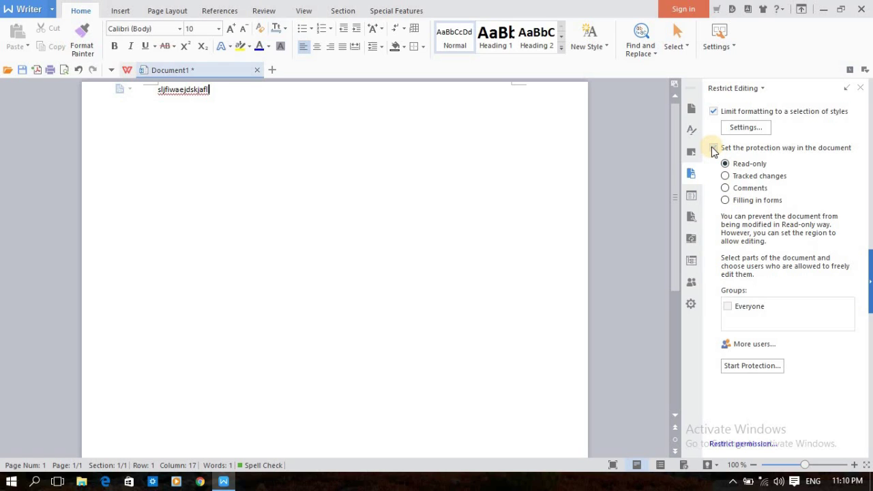
{"action": "left_click", "coordinate": [713, 148]}
{"action": "left_click", "coordinate": [714, 148]}
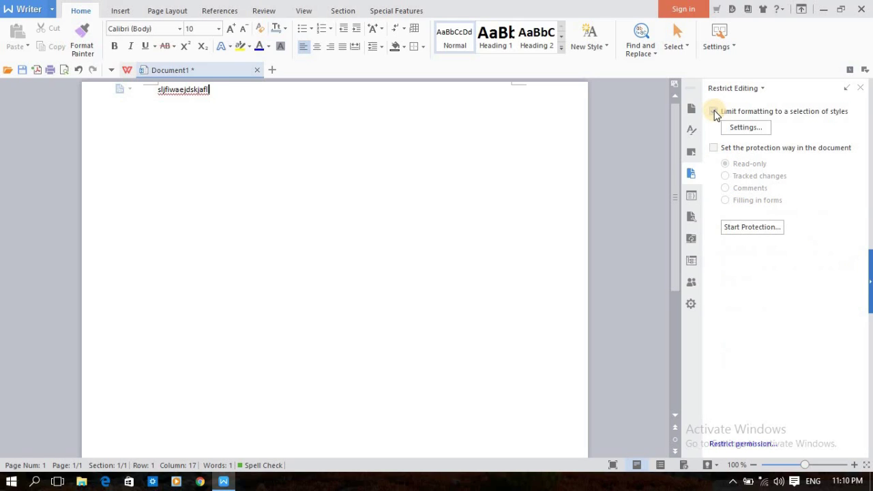
{"action": "left_click", "coordinate": [714, 112]}
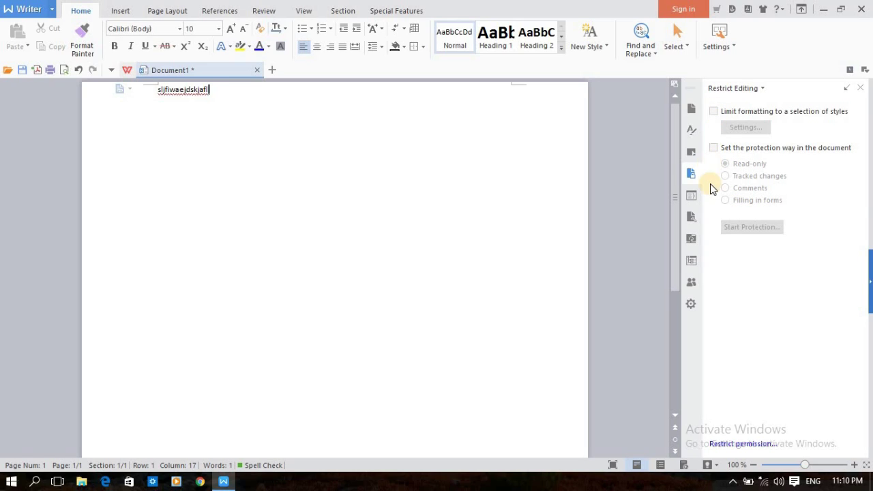
Step: Browse the XML Structure and Formatting panes, checking Text Effects and fill colours without changes
{"action": "left_click", "coordinate": [693, 196]}
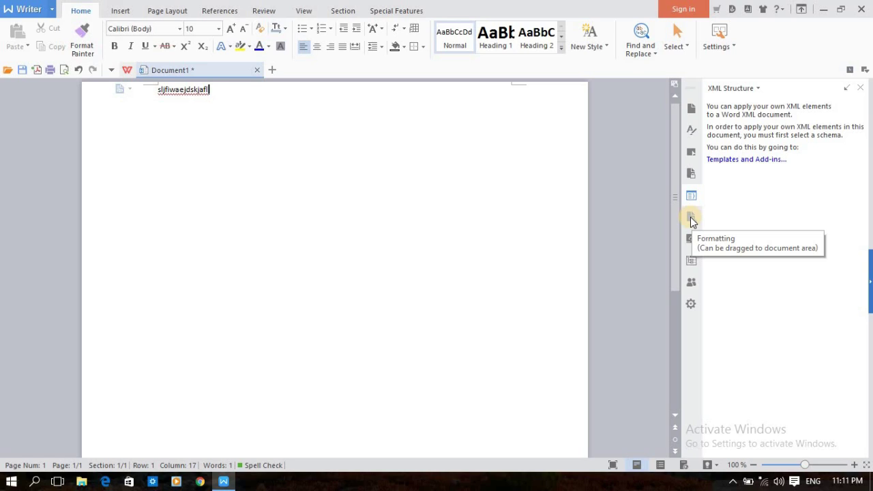
{"action": "left_click", "coordinate": [691, 218]}
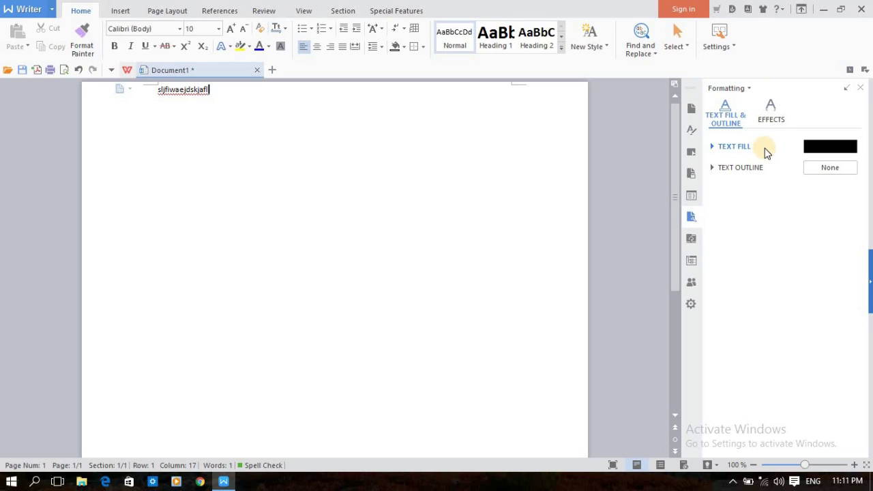
{"action": "left_click", "coordinate": [782, 116]}
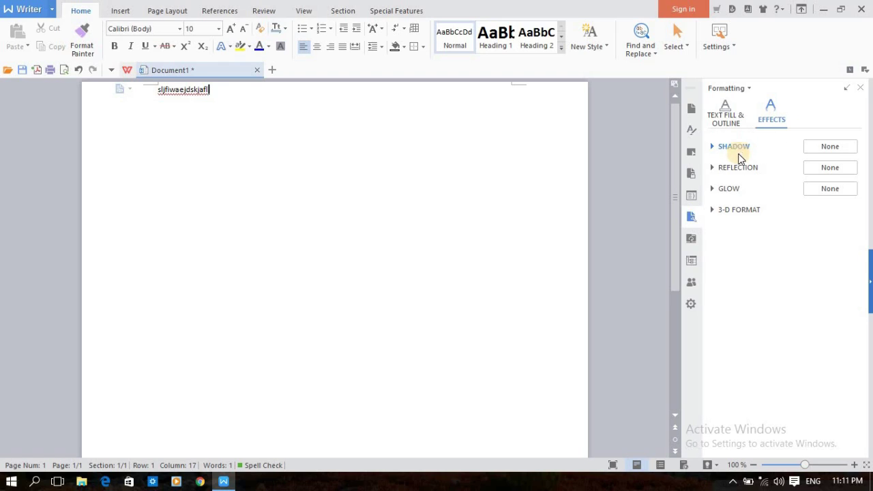
{"action": "left_click", "coordinate": [730, 119]}
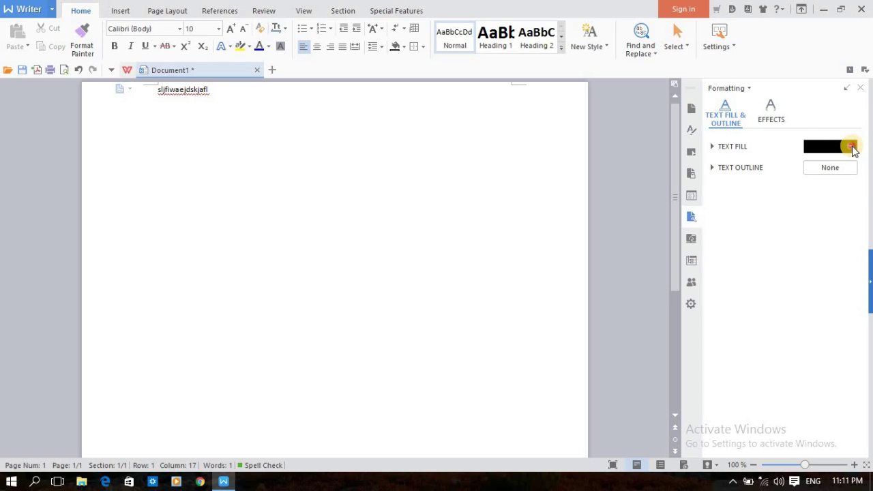
{"action": "left_click", "coordinate": [851, 147]}
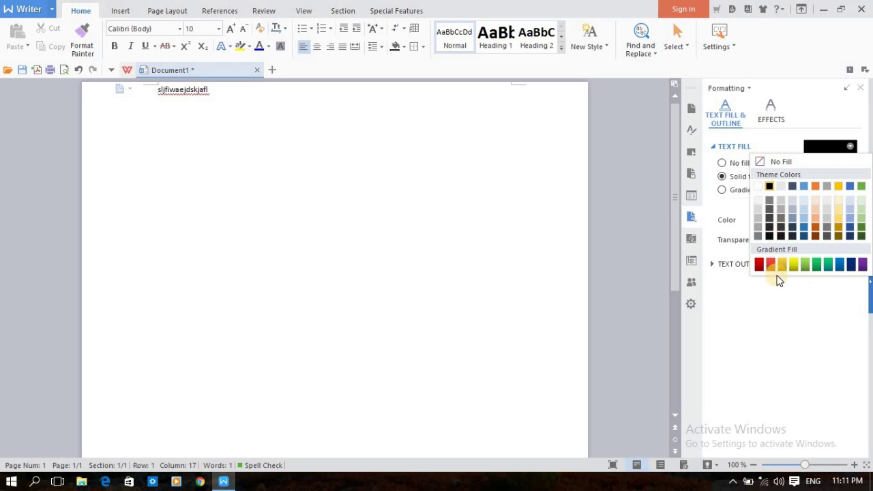
{"action": "left_click", "coordinate": [779, 328]}
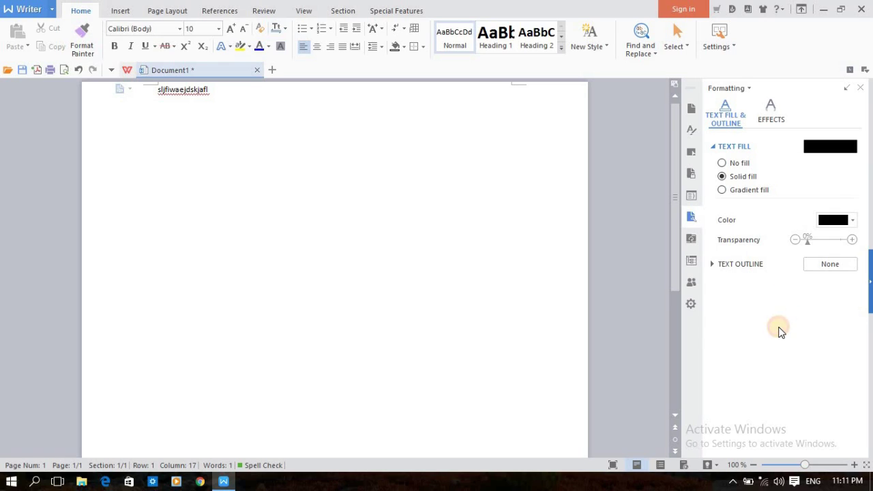
Step: Flip between Text Effects and Text Fill & Outline, then show the Backup Management pane
{"action": "left_click", "coordinate": [772, 107]}
{"action": "left_click", "coordinate": [726, 116]}
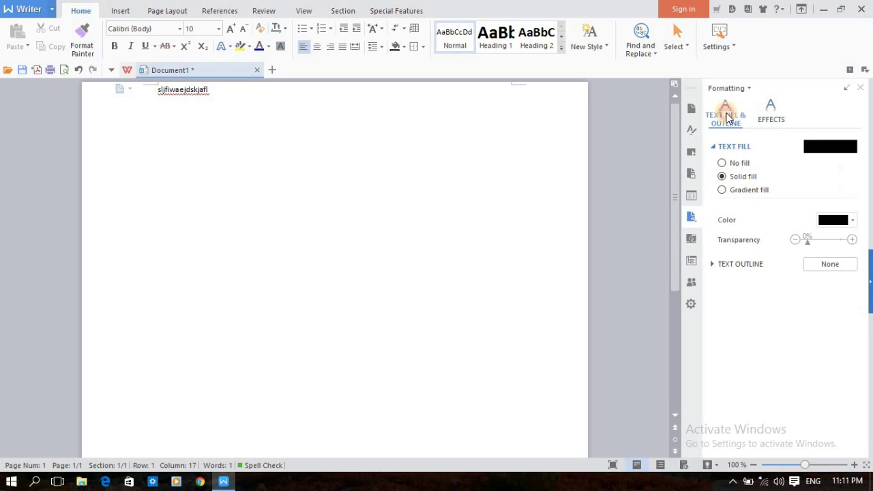
{"action": "left_click", "coordinate": [771, 110]}
{"action": "left_click", "coordinate": [725, 114]}
{"action": "left_click", "coordinate": [693, 241]}
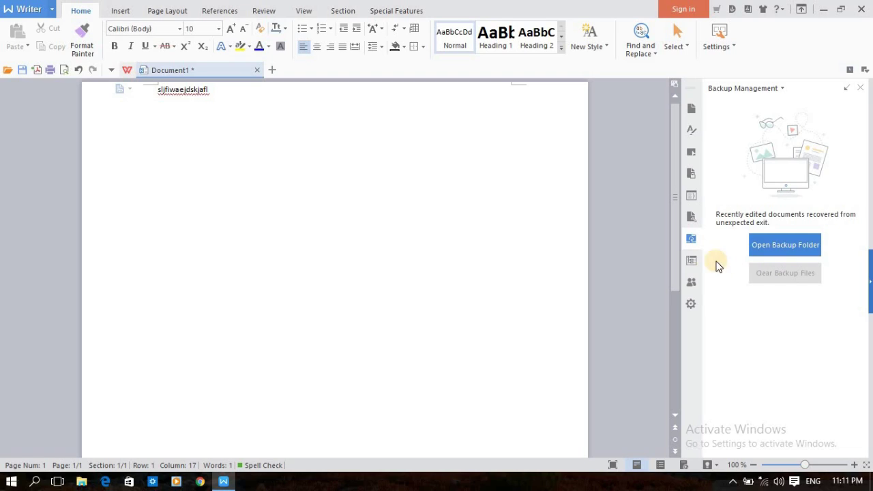
Step: Select creator in XML Mapping, then show Collaboration and the task-window pane checklist
{"action": "left_click", "coordinate": [691, 240]}
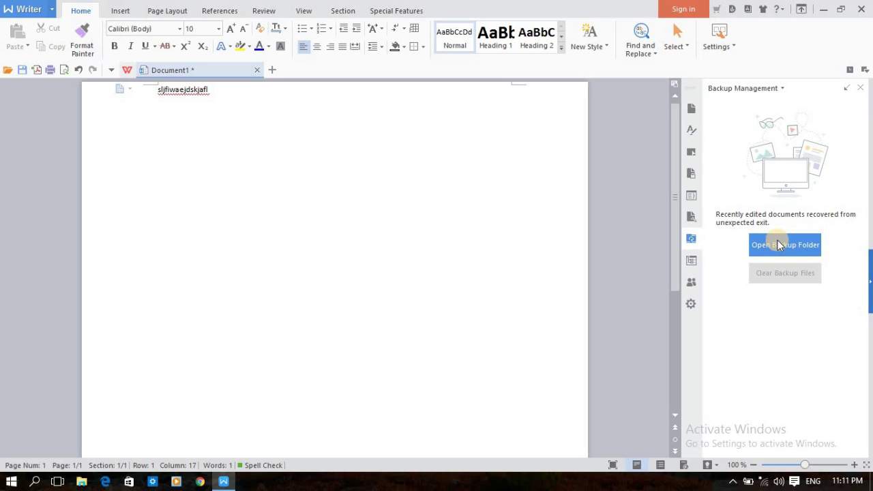
{"action": "left_click", "coordinate": [688, 264]}
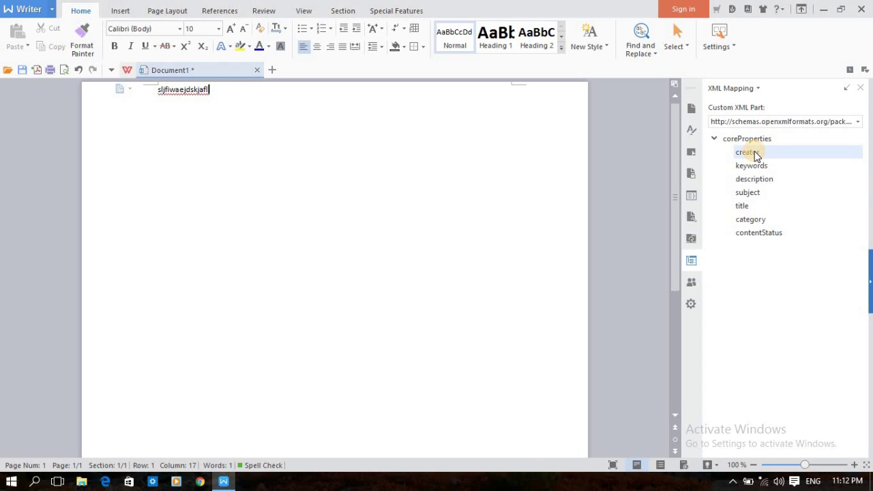
{"action": "left_click", "coordinate": [755, 153]}
{"action": "left_click", "coordinate": [694, 284]}
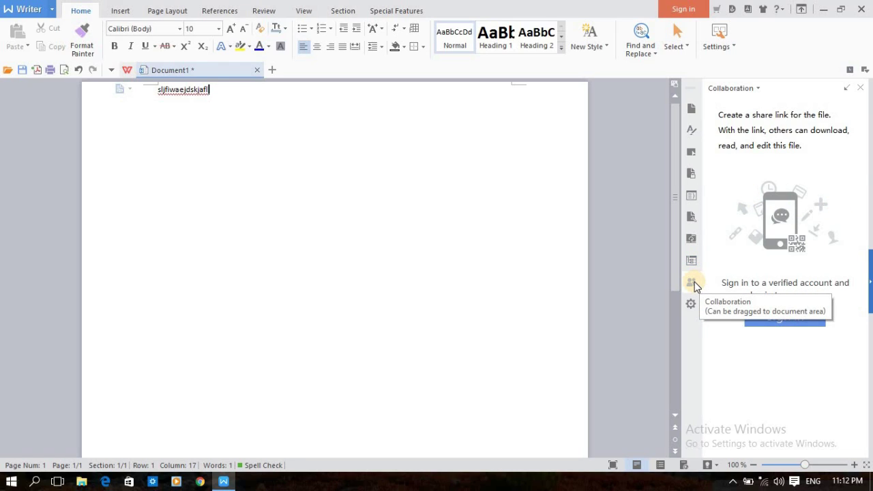
{"action": "left_click", "coordinate": [794, 322]}
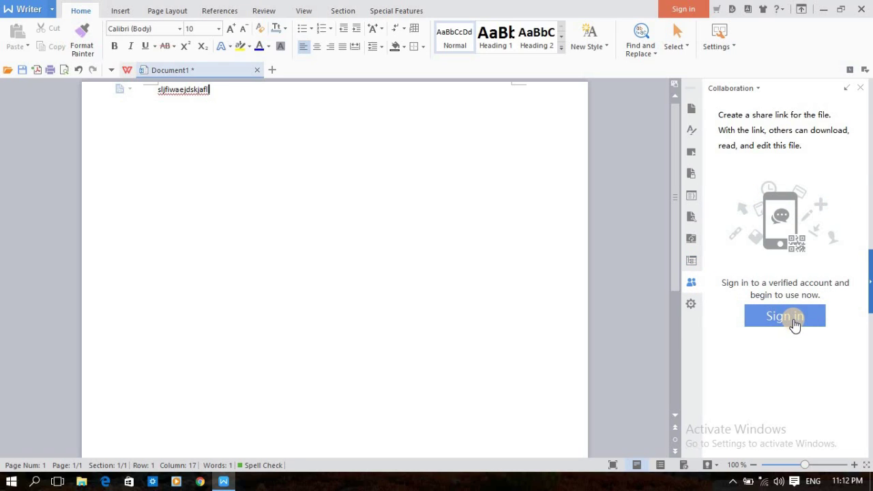
{"action": "left_click", "coordinate": [689, 307]}
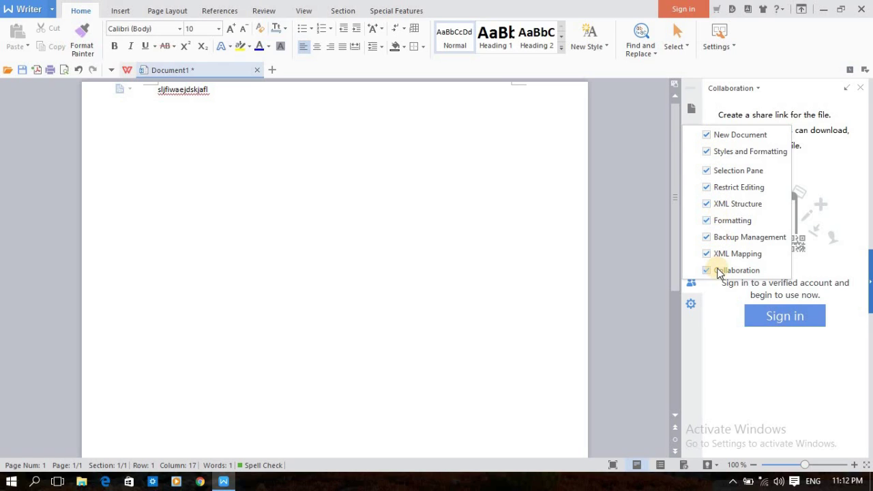
Step: Hide the task window and bring up the Open dialog with Ctrl+O
{"action": "left_click", "coordinate": [864, 91]}
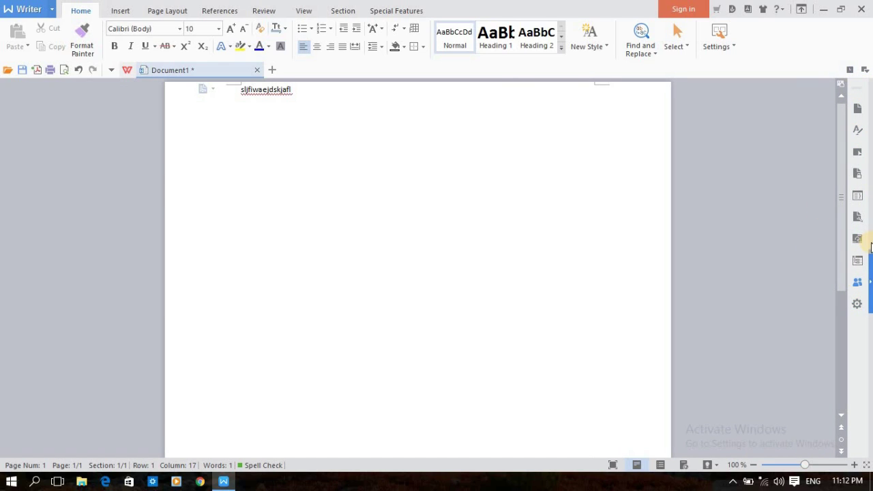
{"action": "left_click", "coordinate": [813, 178]}
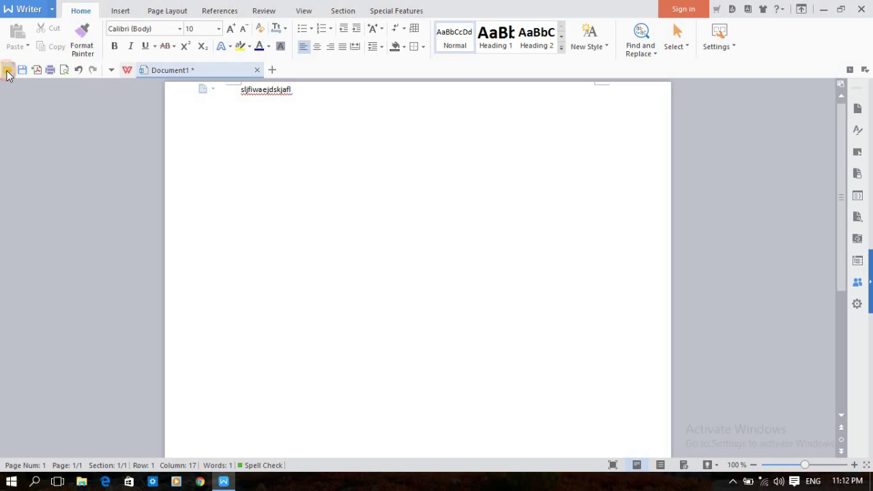
{"action": "key", "text": "ctrl+o"}
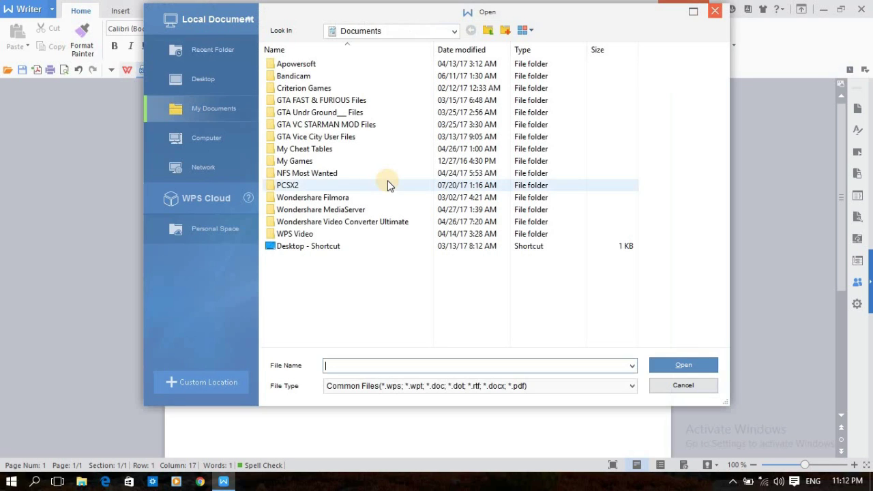
Step: Open F:\Files\PDF GNDU\CompaniesAct2013.pdf, view it, then close its tab
{"action": "left_click", "coordinate": [218, 138]}
{"action": "left_click", "coordinate": [216, 159]}
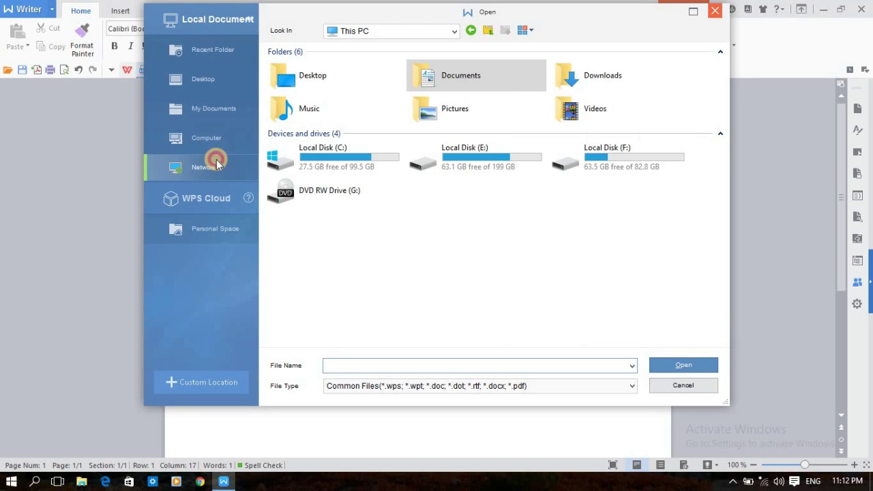
{"action": "left_click", "coordinate": [215, 140]}
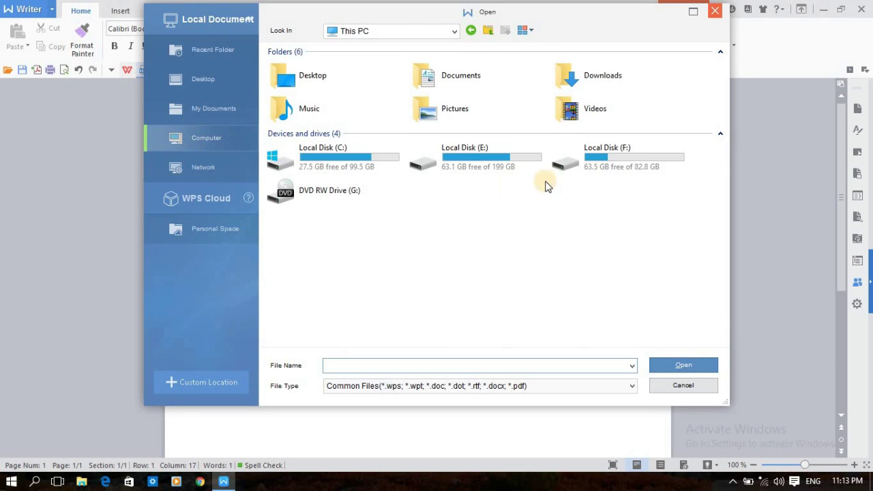
{"action": "double_click", "coordinate": [624, 168]}
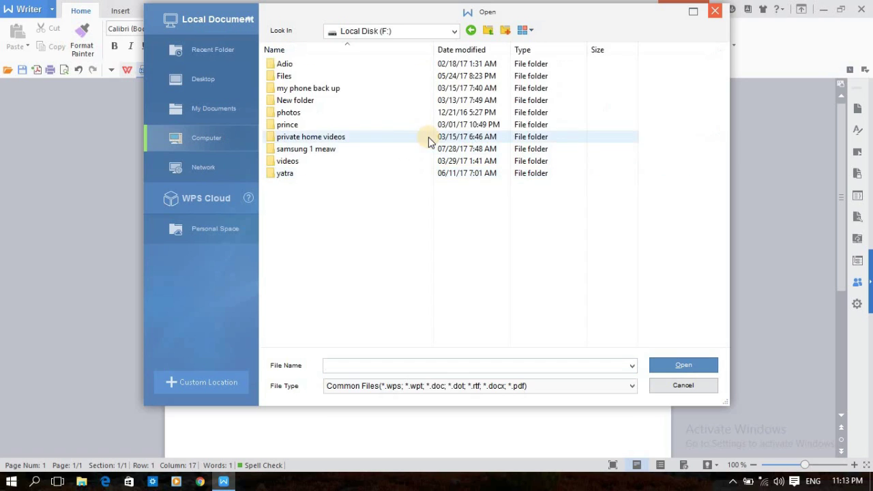
{"action": "double_click", "coordinate": [341, 78]}
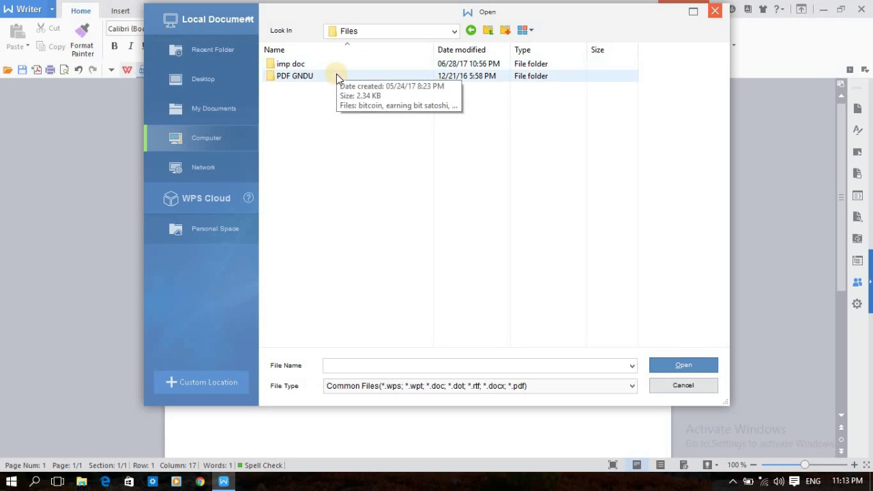
{"action": "double_click", "coordinate": [336, 76]}
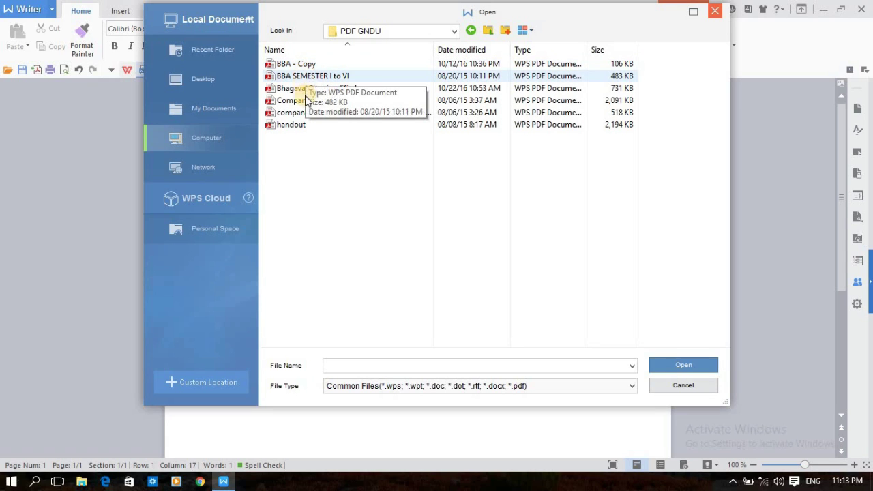
{"action": "double_click", "coordinate": [306, 101]}
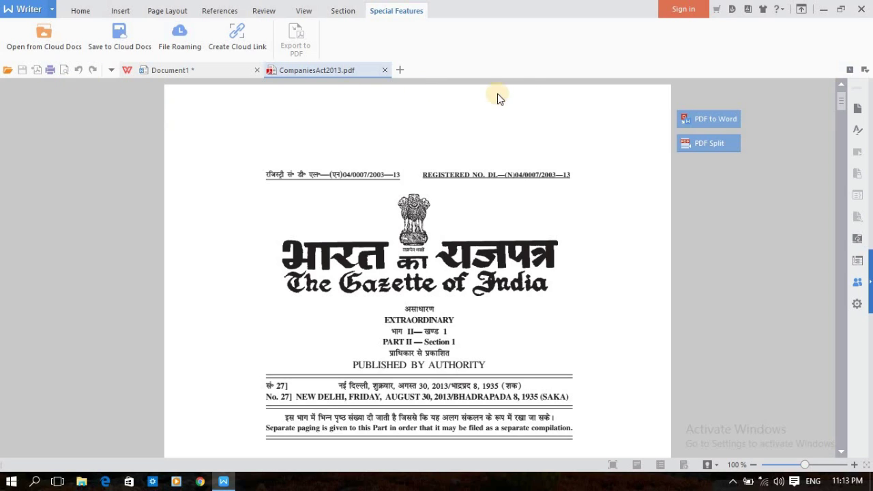
{"action": "left_click", "coordinate": [387, 70]}
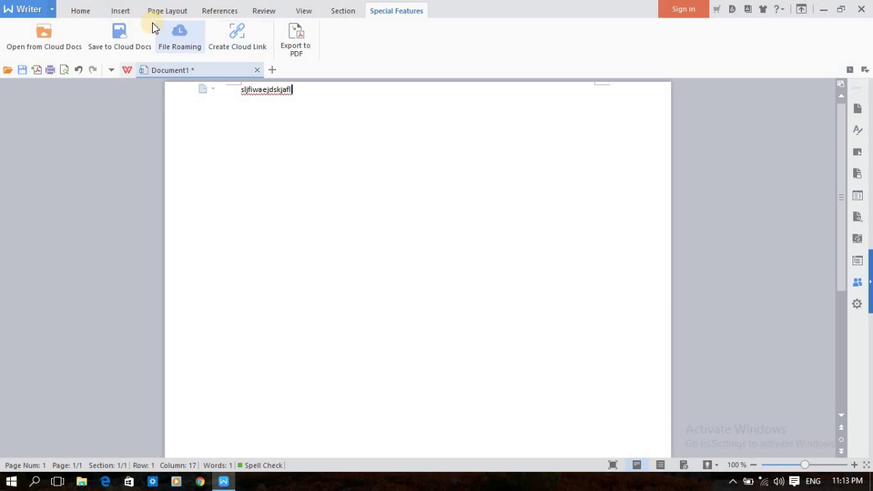
Step: Return to the Home tab, start saving Document1, browse Network and Computer, then cancel
{"action": "left_click", "coordinate": [82, 8]}
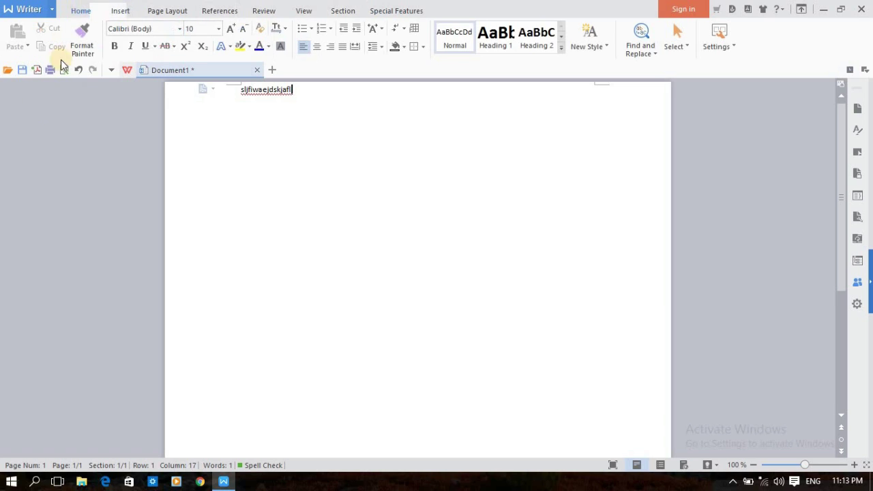
{"action": "left_click", "coordinate": [22, 70]}
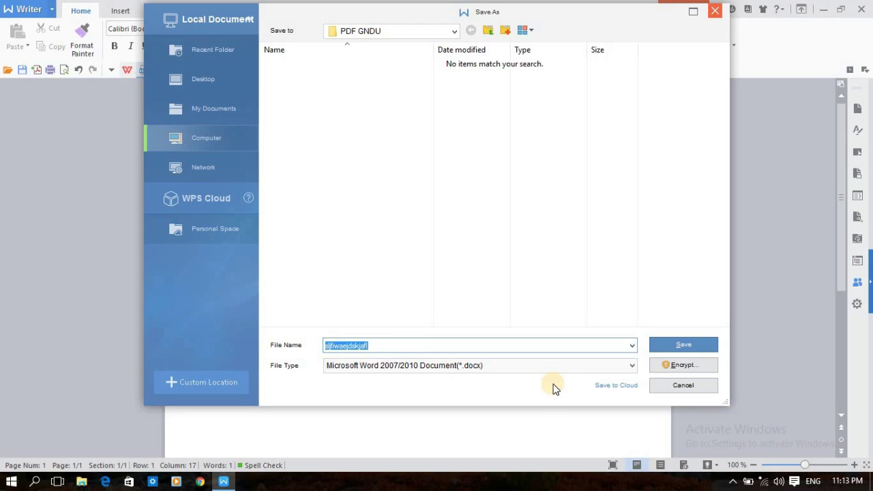
{"action": "left_click", "coordinate": [197, 163]}
{"action": "left_click", "coordinate": [208, 140]}
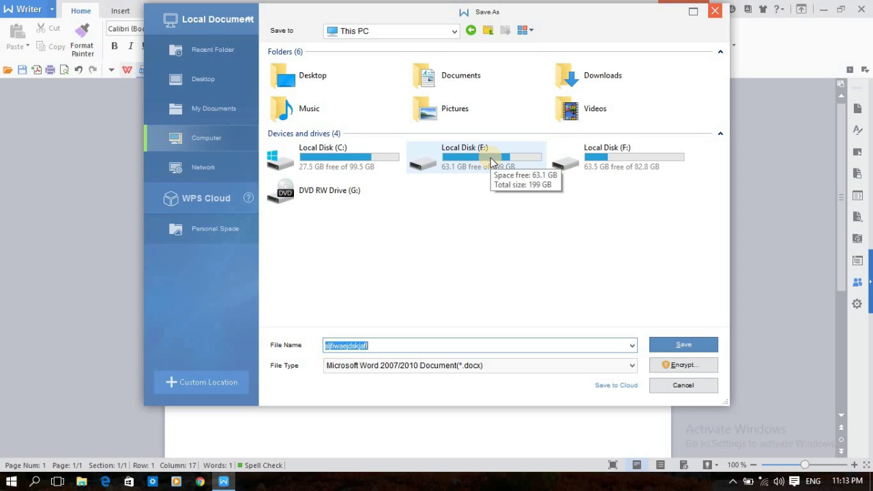
{"action": "left_click", "coordinate": [683, 386]}
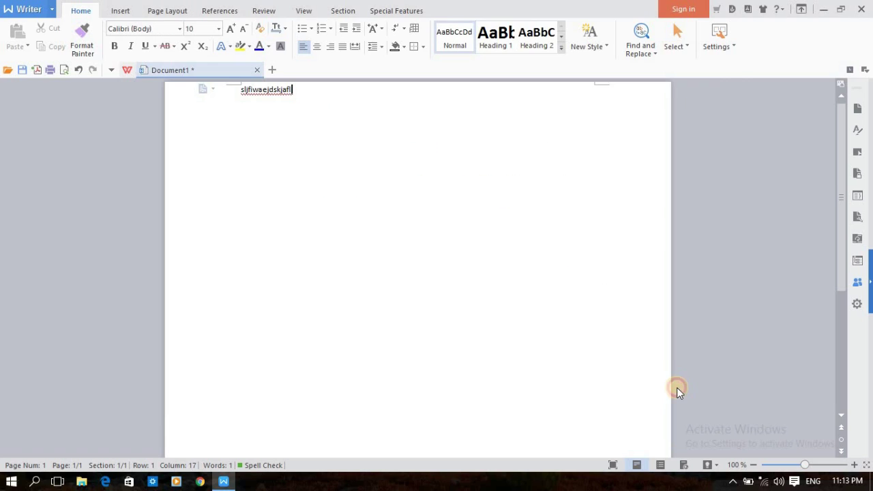
Step: Start a PDF export, switching the page range to the current page and back to all pages
{"action": "left_click", "coordinate": [37, 70]}
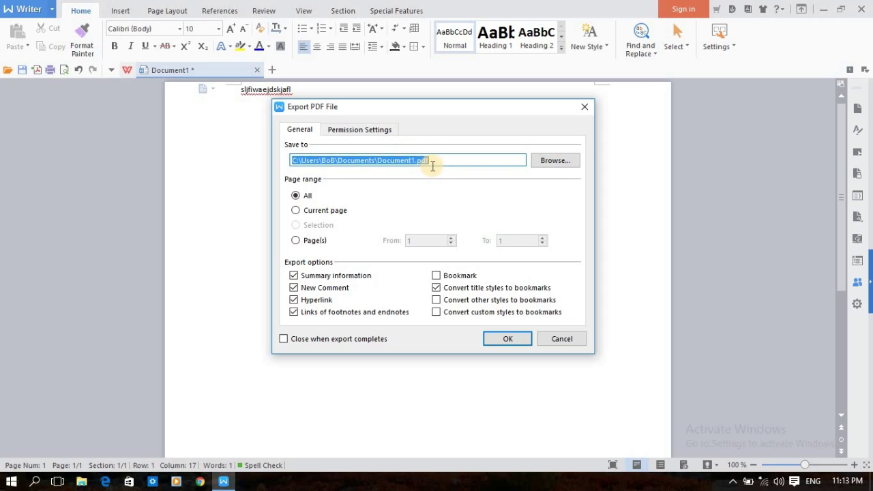
{"action": "left_click", "coordinate": [296, 208]}
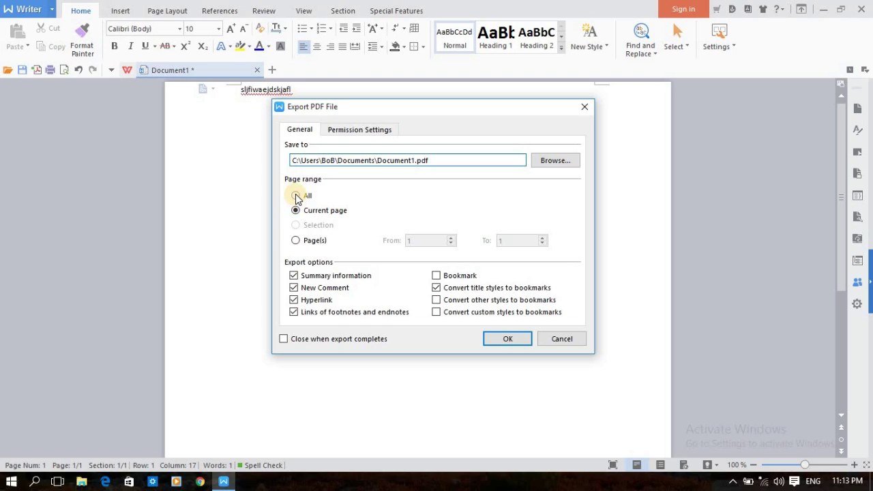
{"action": "left_click", "coordinate": [296, 196]}
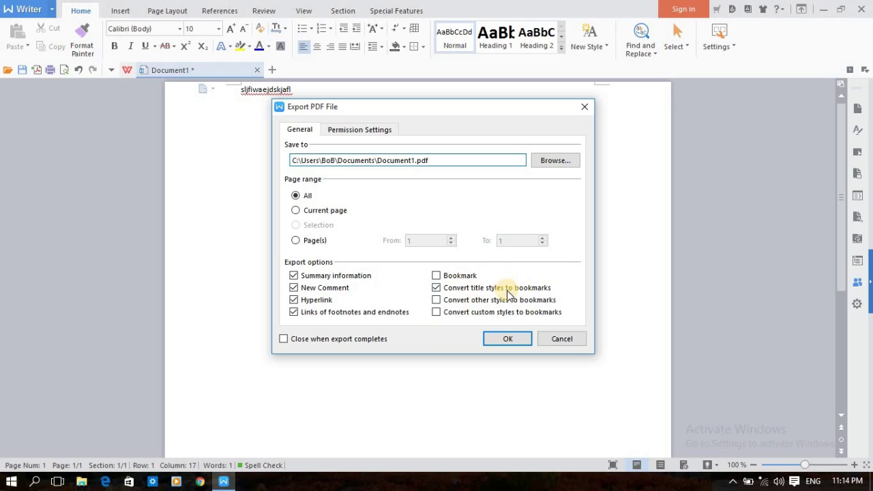
Step: Enable permission password protection, enter the password and confirmation, then cancel the export
{"action": "left_click", "coordinate": [347, 131]}
{"action": "left_click", "coordinate": [294, 158]}
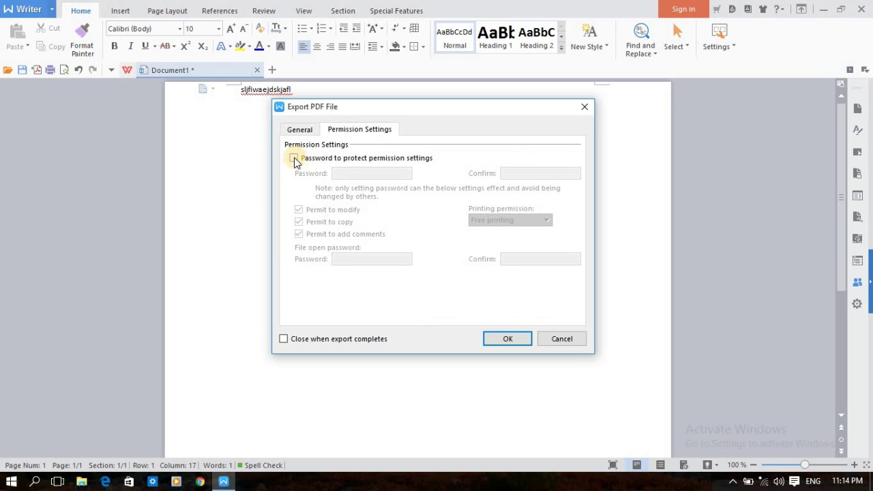
{"action": "left_click", "coordinate": [369, 171]}
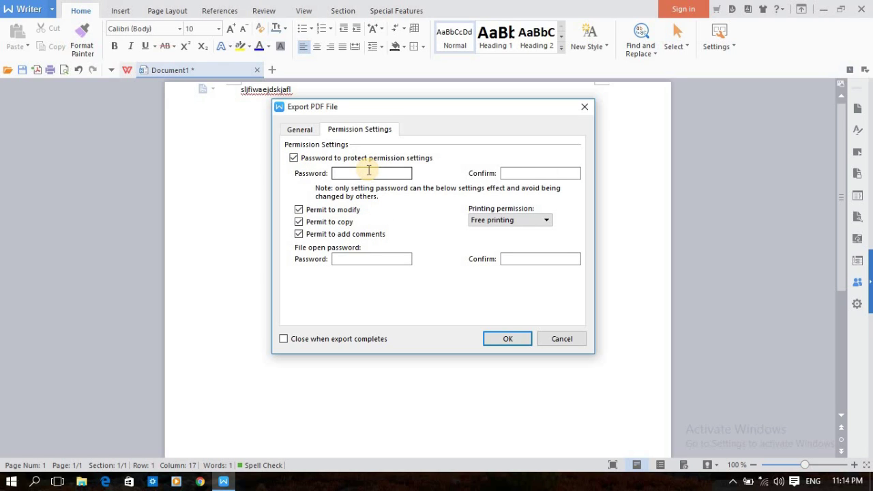
{"action": "type", "text": "12345"}
{"action": "left_click", "coordinate": [513, 174]}
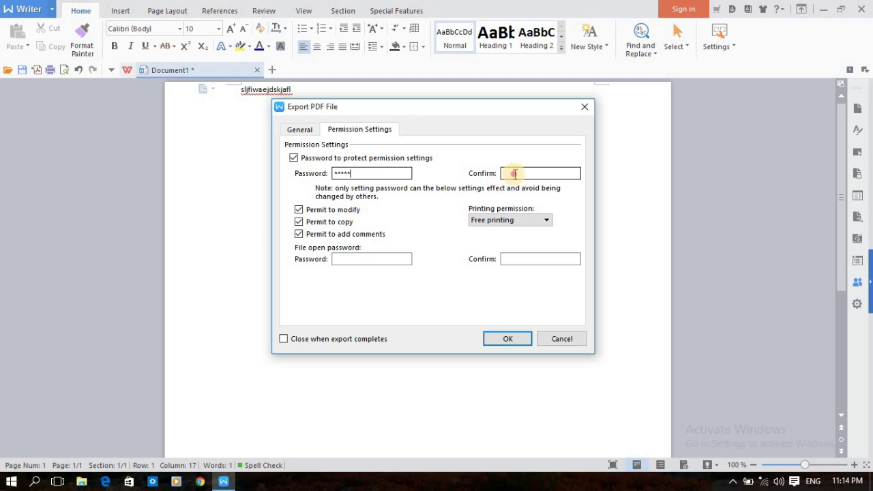
{"action": "type", "text": "1234567"}
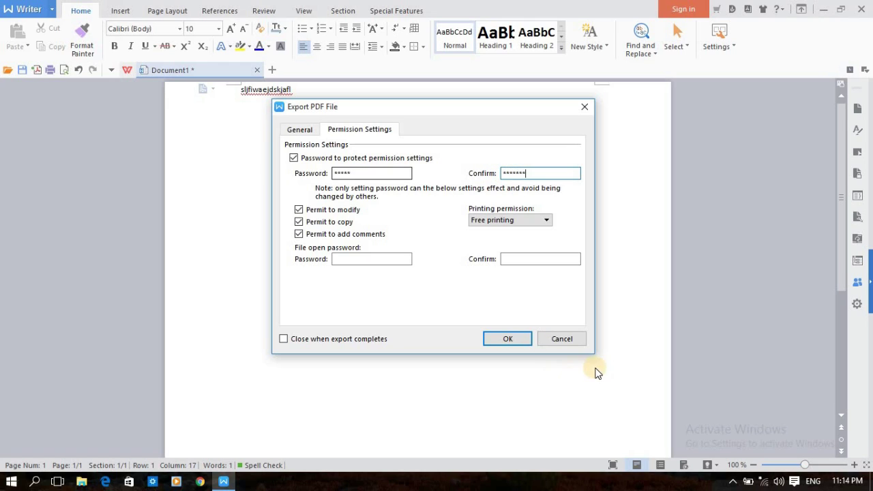
{"action": "left_click", "coordinate": [580, 341]}
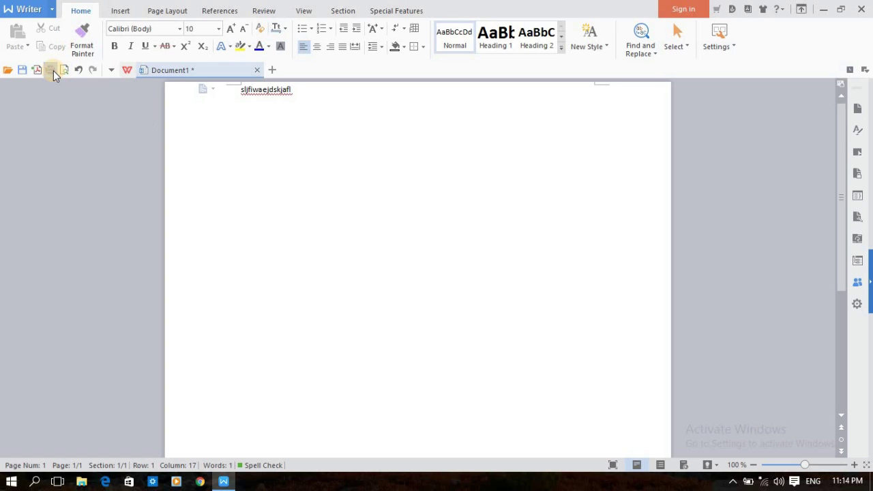
{"action": "left_click", "coordinate": [52, 71]}
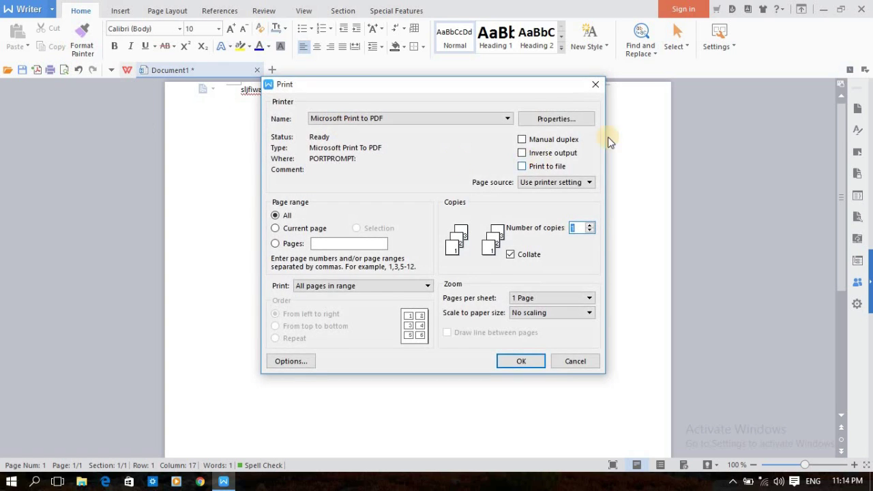
{"action": "left_click", "coordinate": [594, 92]}
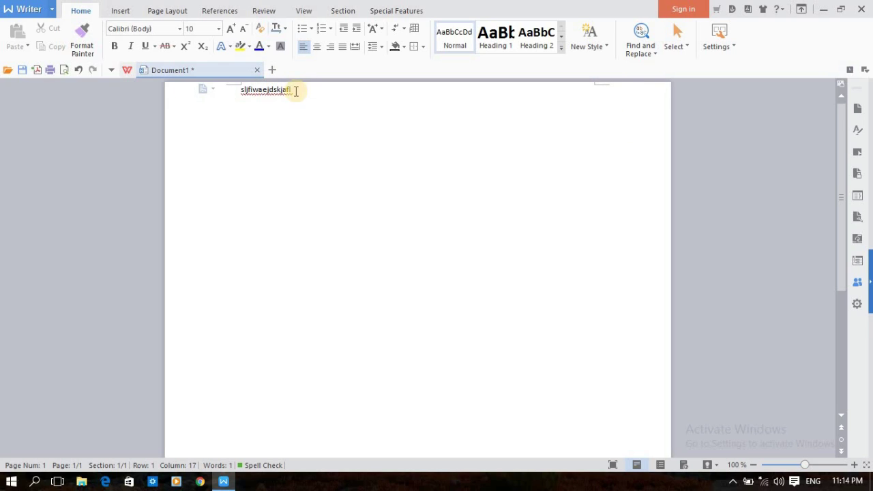
{"action": "left_click", "coordinate": [61, 71]}
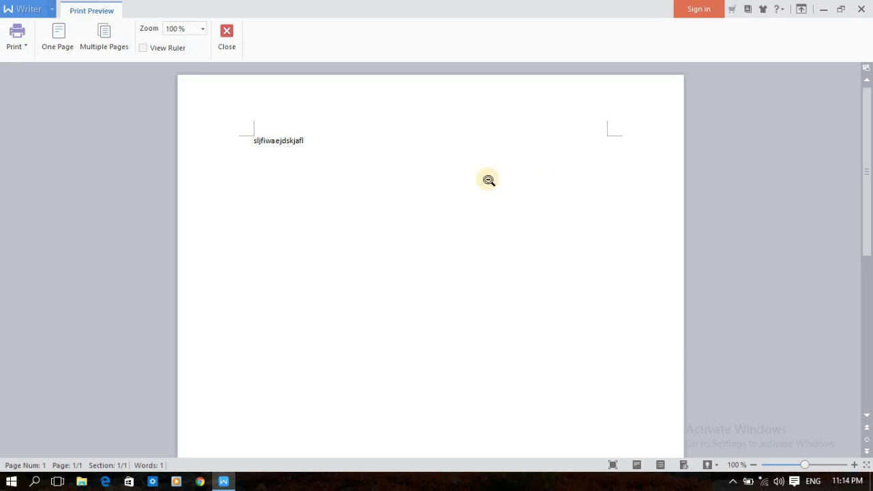
{"action": "left_click_drag", "start_coordinate": [870, 201], "coordinate": [864, 165]}
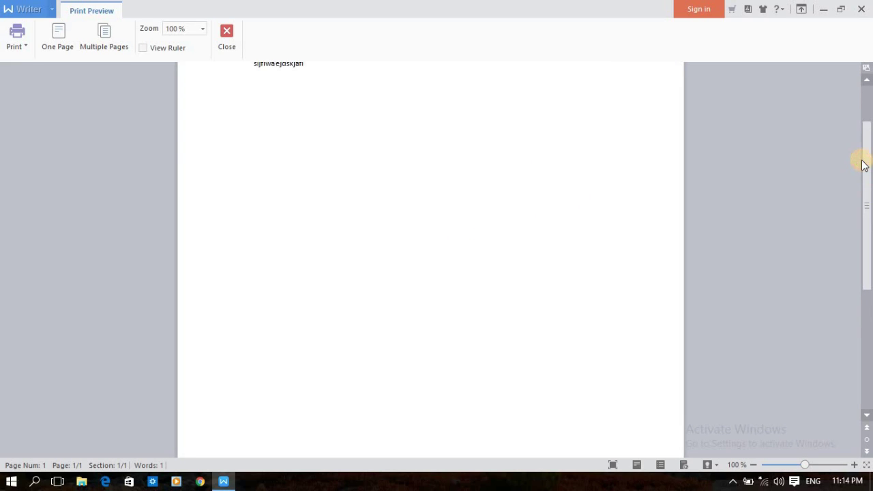
{"action": "left_click", "coordinate": [226, 33]}
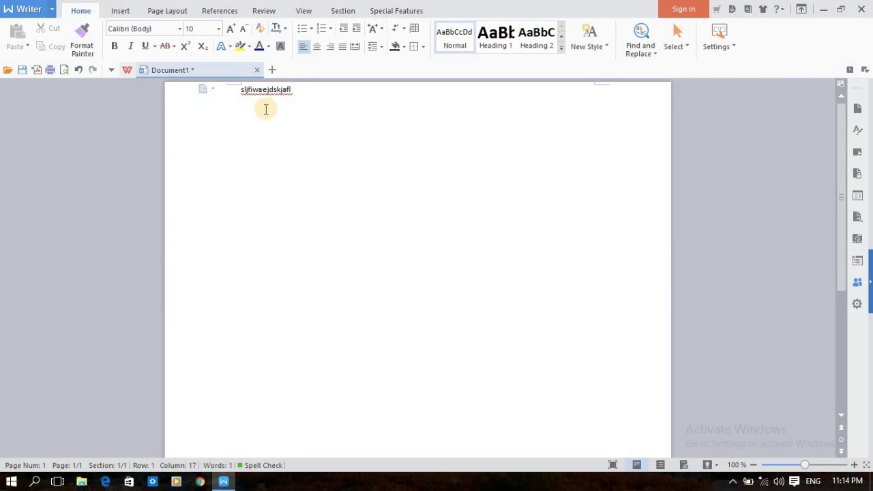
Step: Delete the word 'sljfiwaejdskjafl', undo to restore it, then redo the deletion
{"action": "left_click_drag", "start_coordinate": [292, 91], "coordinate": [240, 90]}
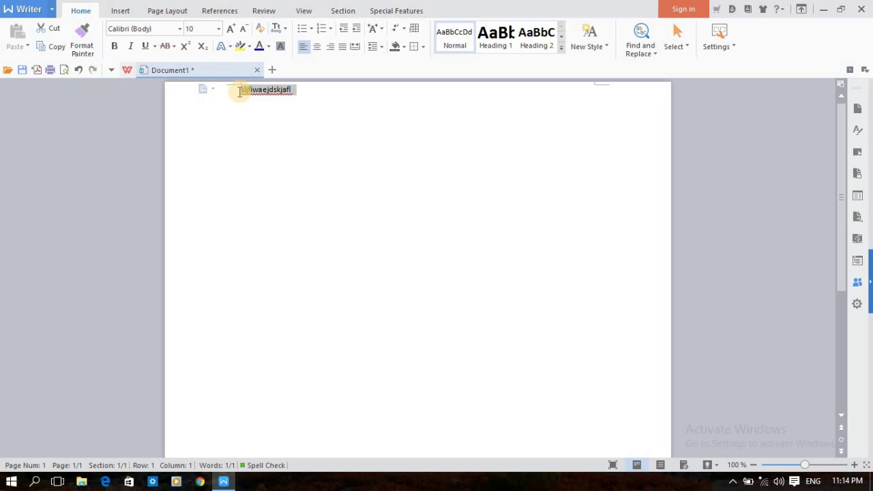
{"action": "key", "text": "BackSpace"}
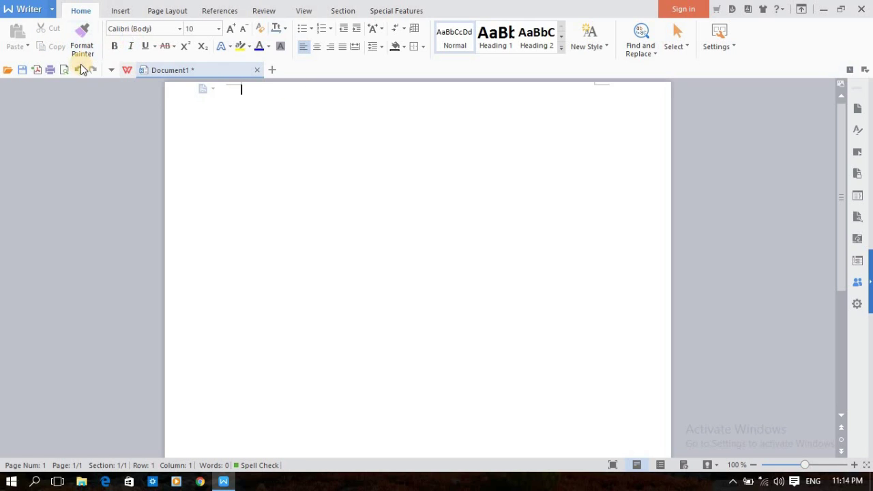
{"action": "left_click", "coordinate": [79, 69]}
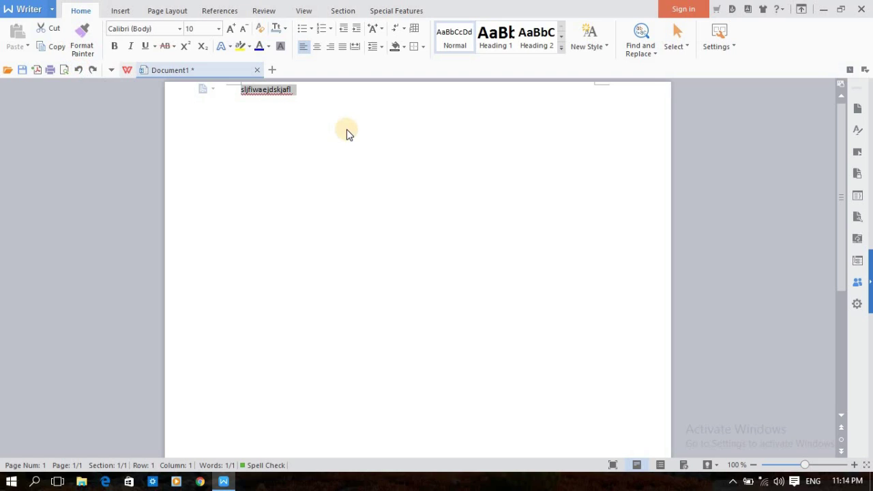
{"action": "left_click", "coordinate": [347, 134]}
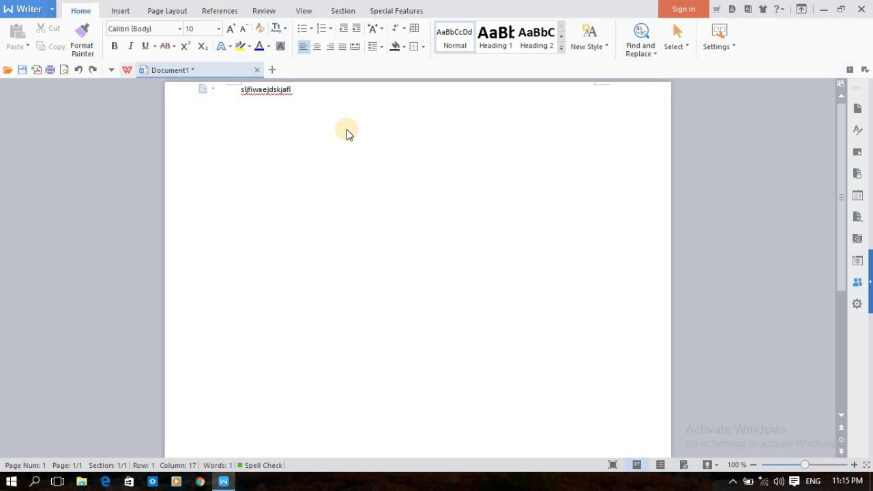
{"action": "left_click", "coordinate": [92, 71]}
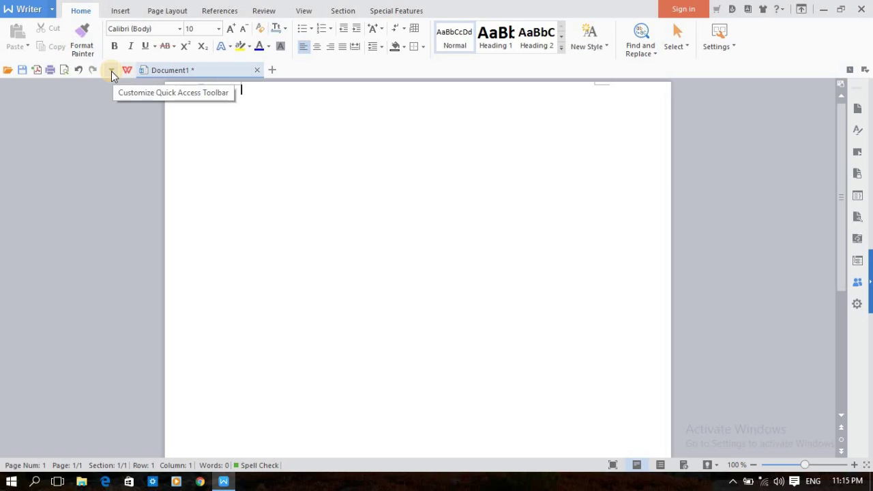
{"action": "left_click", "coordinate": [111, 71]}
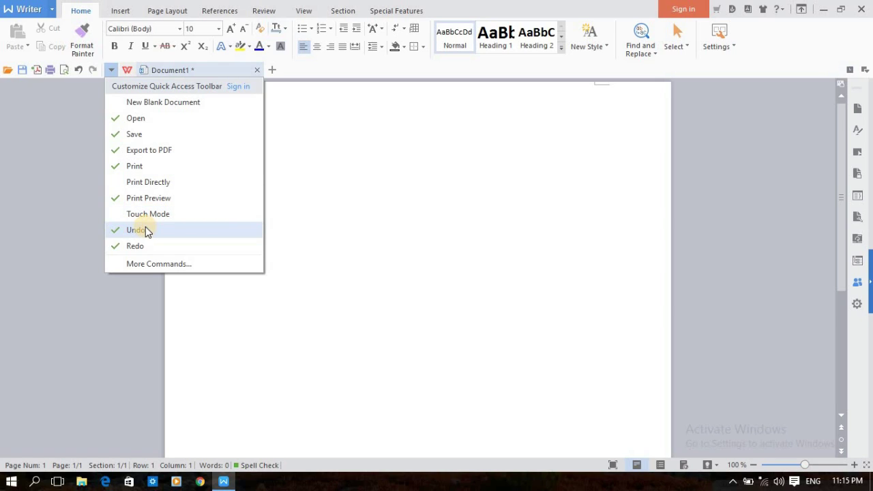
{"action": "left_click", "coordinate": [338, 174]}
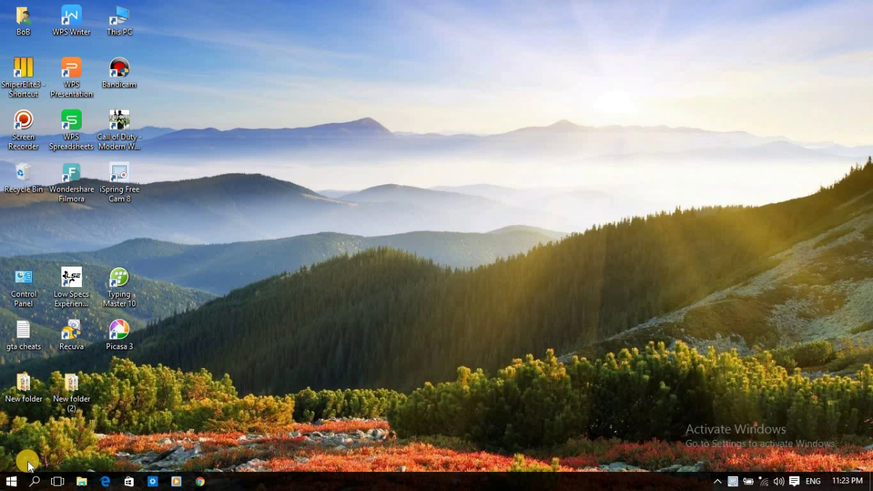
{"action": "right_click", "coordinate": [388, 66]}
{"action": "left_click", "coordinate": [429, 123]}
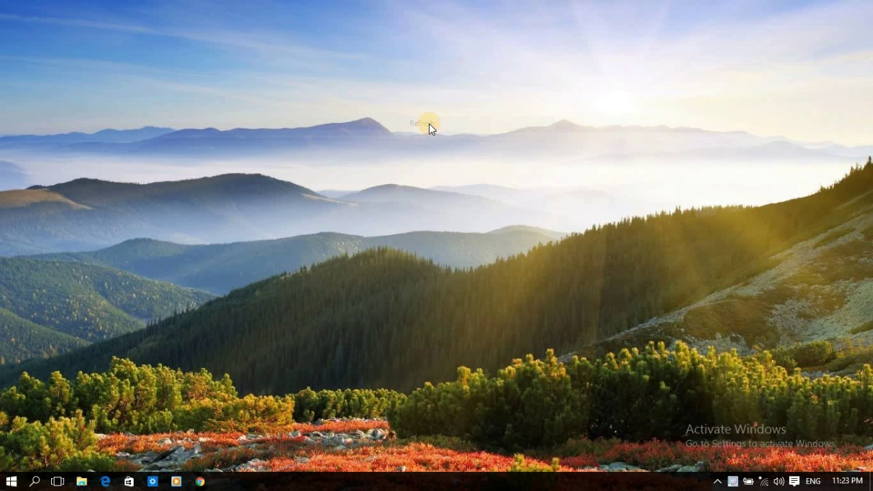
{"action": "right_click", "coordinate": [375, 73]}
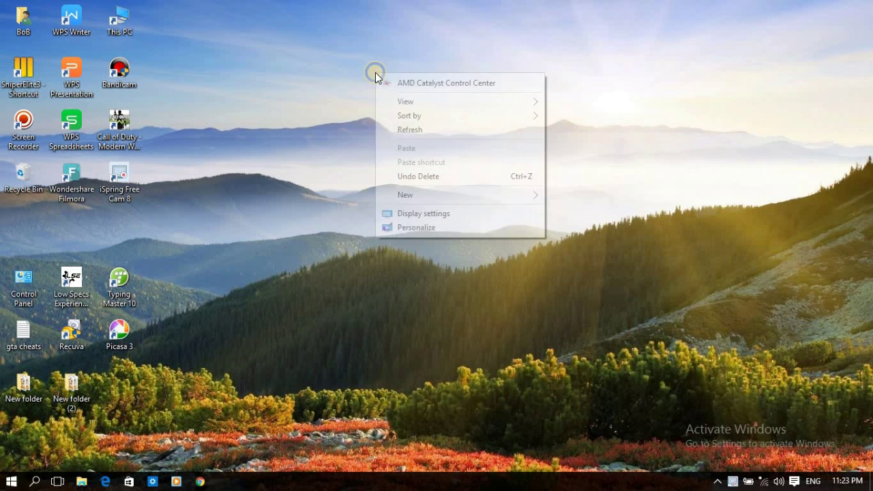
{"action": "left_click", "coordinate": [408, 130]}
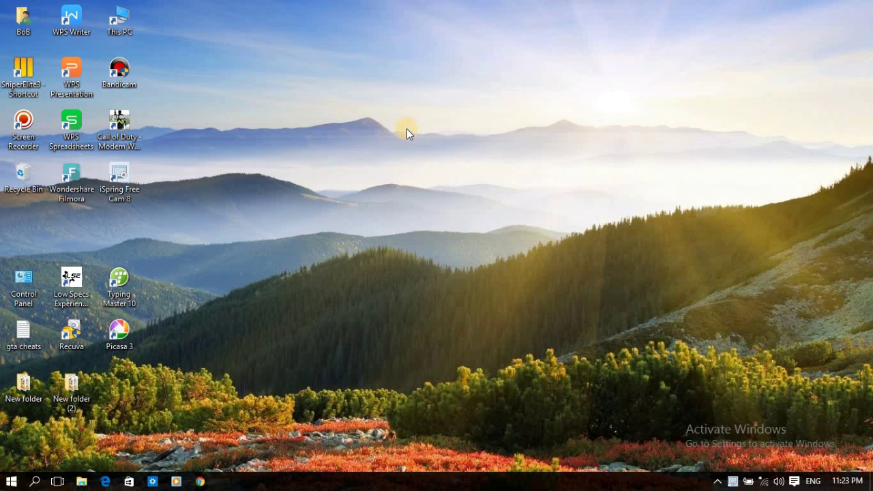
{"action": "right_click", "coordinate": [375, 90]}
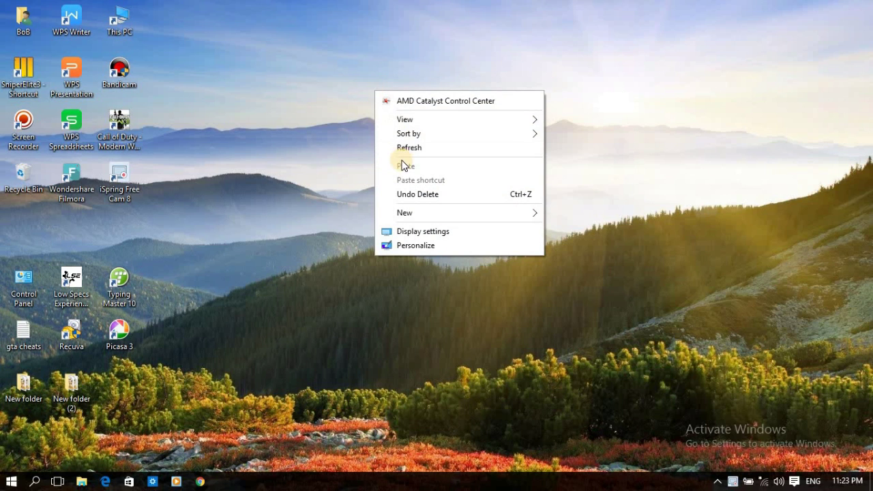
{"action": "left_click", "coordinate": [406, 148]}
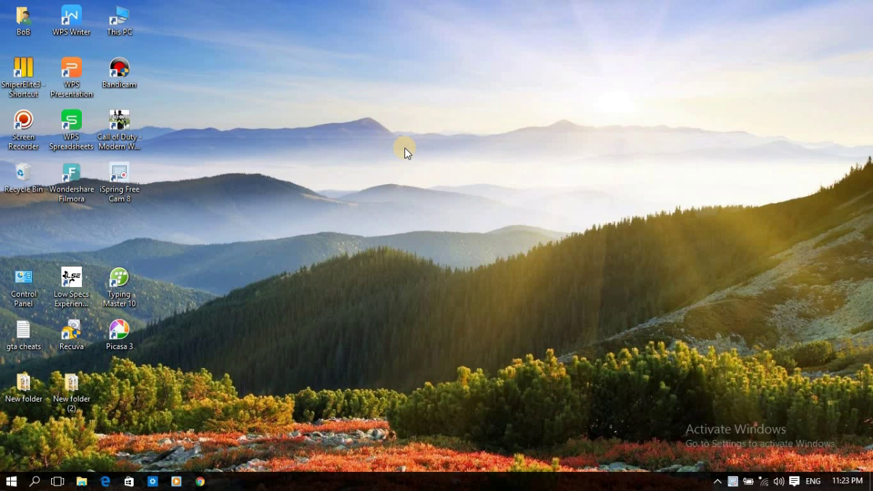